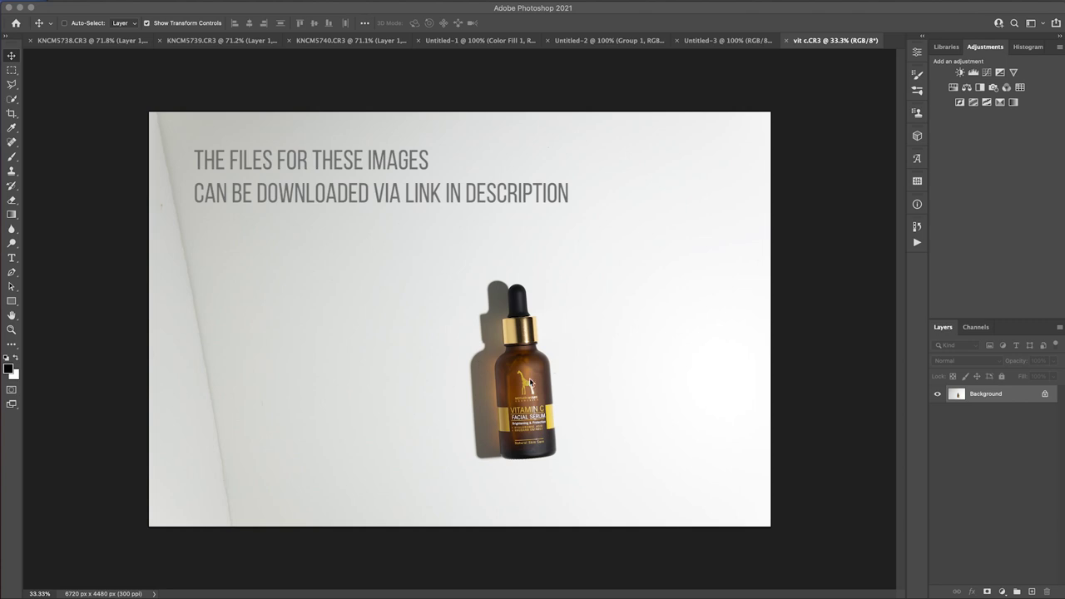
Select the serum bottle together with its shadow using the Object Selection tool
{"action": "scroll", "coordinate": [540, 376], "scroll_direction": "up", "scroll_amount": 5}
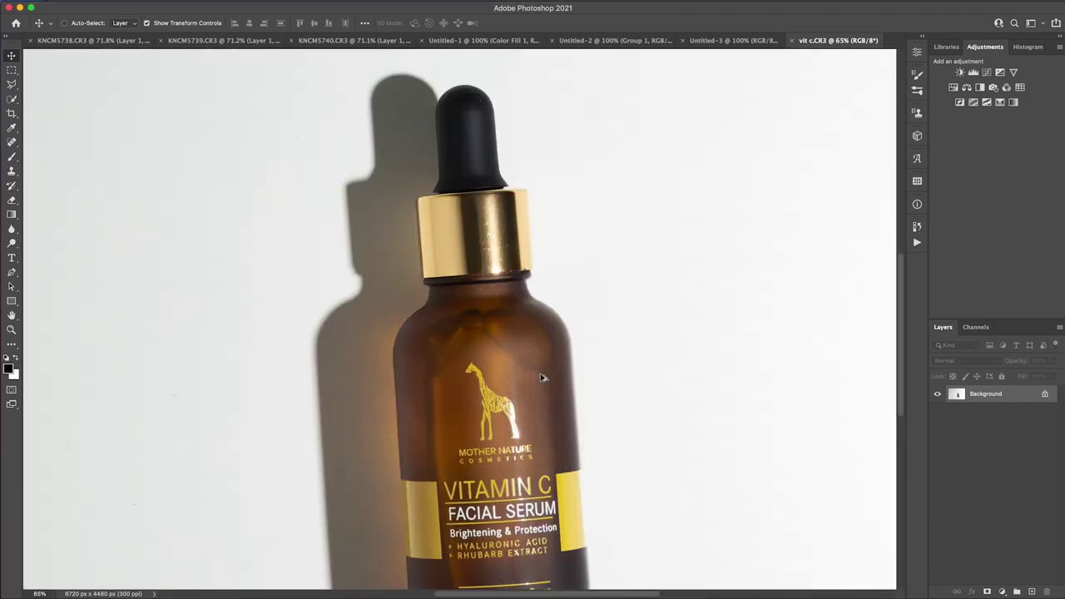
{"action": "scroll", "coordinate": [541, 377], "scroll_direction": "down", "scroll_amount": 4}
{"action": "scroll", "coordinate": [541, 377], "scroll_direction": "up", "scroll_amount": 1}
{"action": "key", "text": "w"}
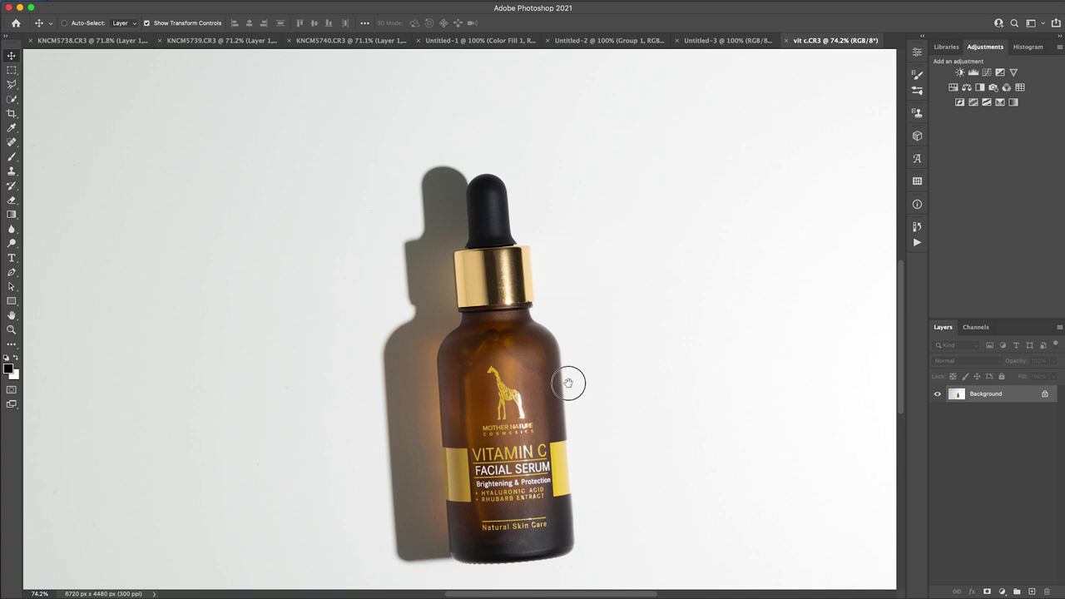
{"action": "left_click", "coordinate": [7, 100]}
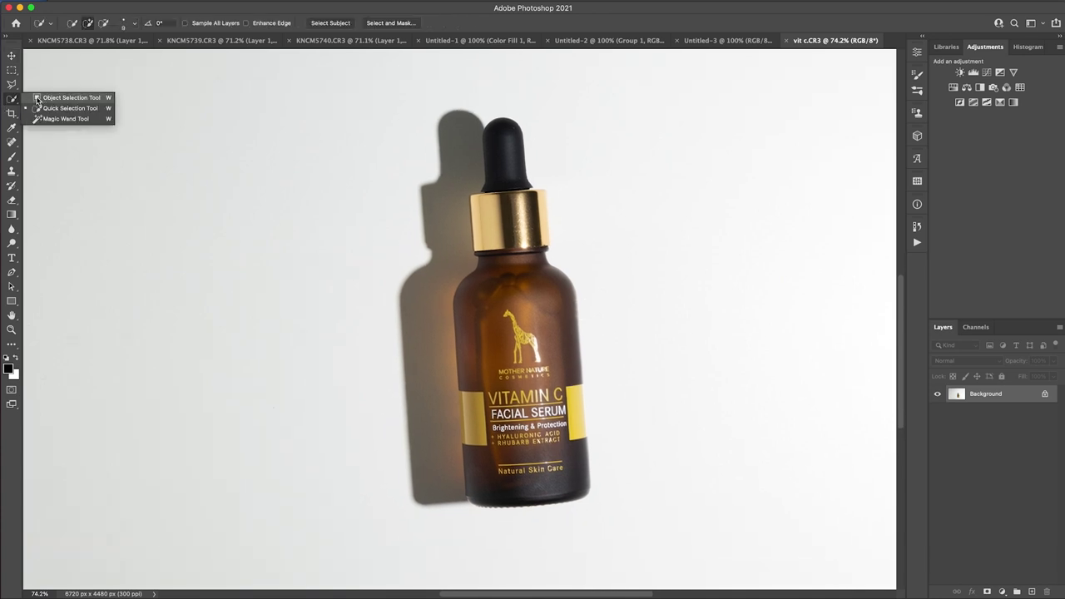
{"action": "left_click", "coordinate": [41, 99]}
{"action": "left_click_drag", "start_coordinate": [366, 109], "coordinate": [614, 522]}
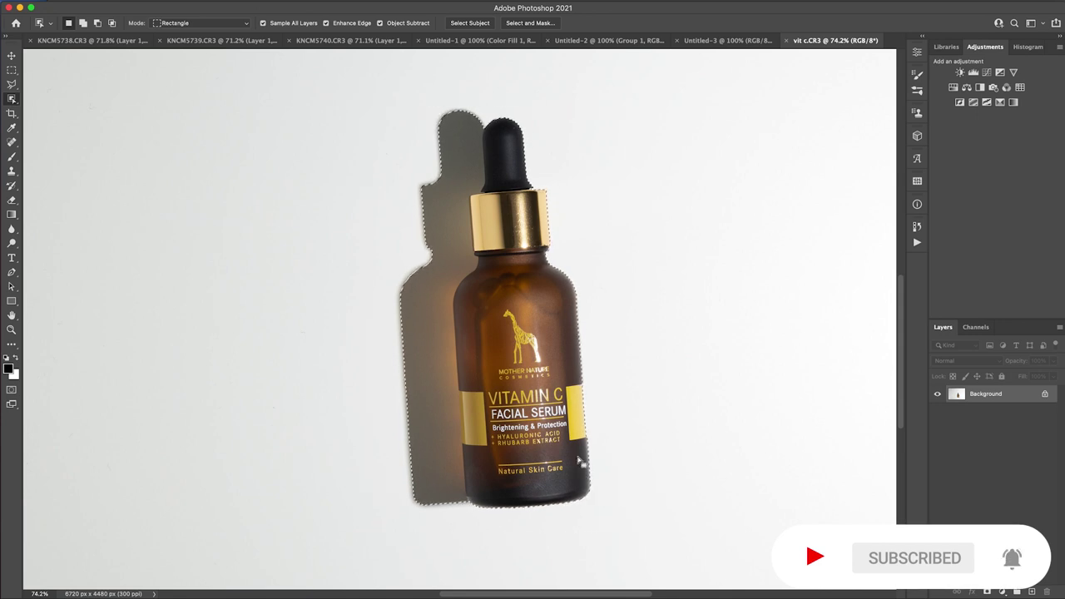
Add the missed strip of the yellow label along the bottle's right edge to the selection with the Quick Selection tool
{"action": "key", "text": "super+plus"}
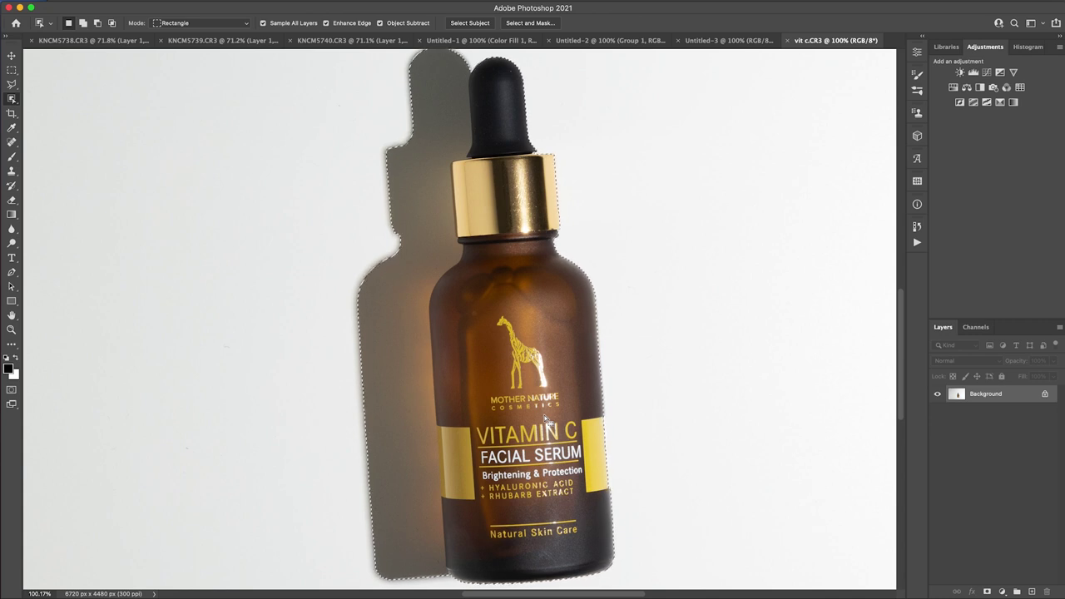
{"action": "scroll", "coordinate": [588, 452], "scroll_direction": "up", "scroll_amount": 5}
{"action": "scroll", "coordinate": [588, 452], "scroll_direction": "down", "scroll_amount": 10}
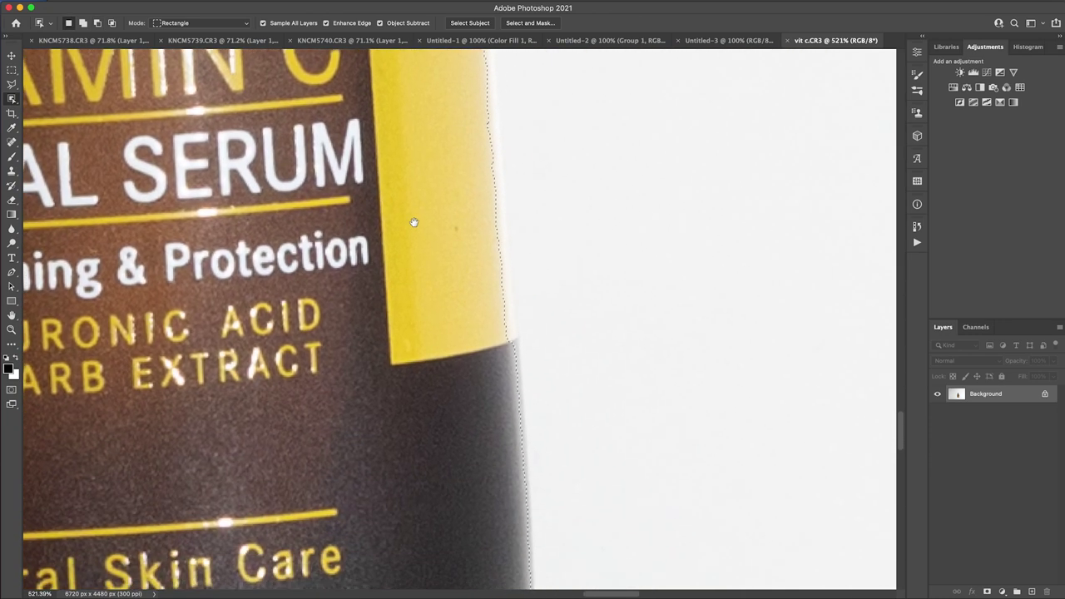
{"action": "left_click_drag", "start_coordinate": [413, 222], "coordinate": [496, 447]}
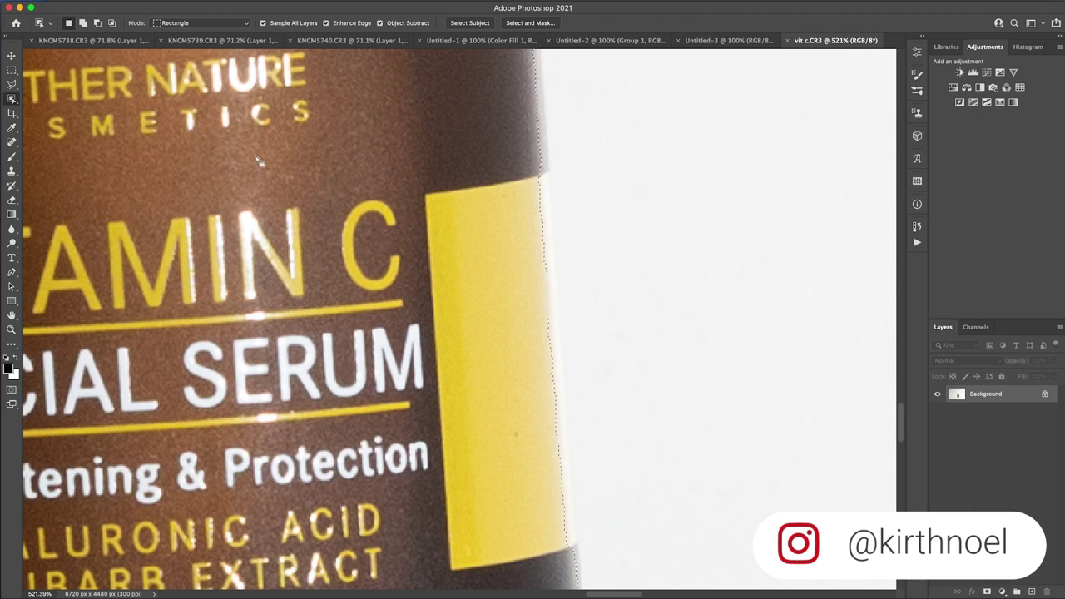
{"action": "left_click", "coordinate": [14, 100]}
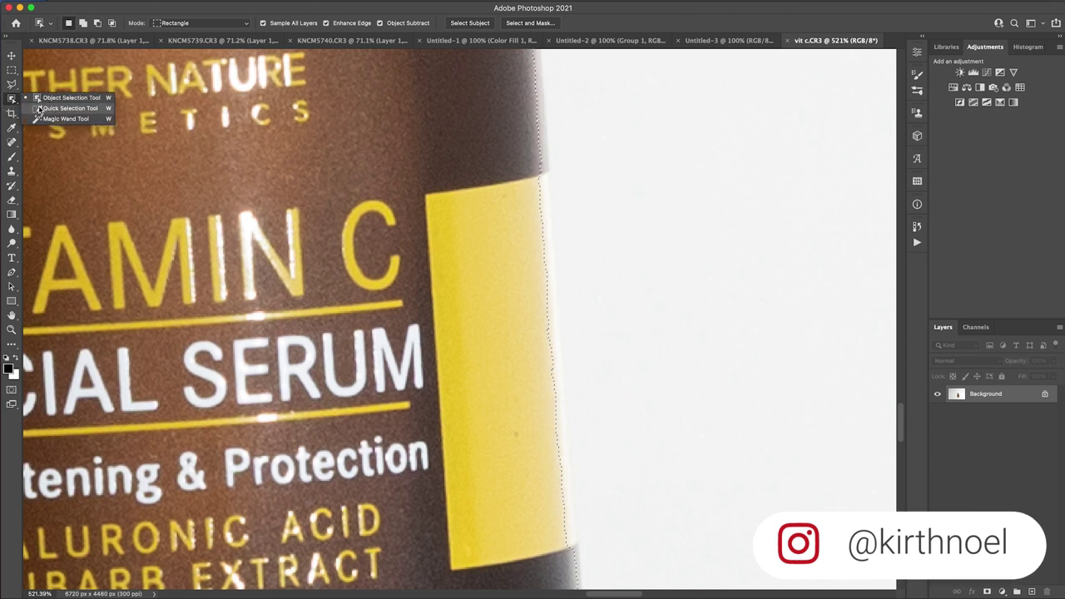
{"action": "left_click", "coordinate": [42, 108]}
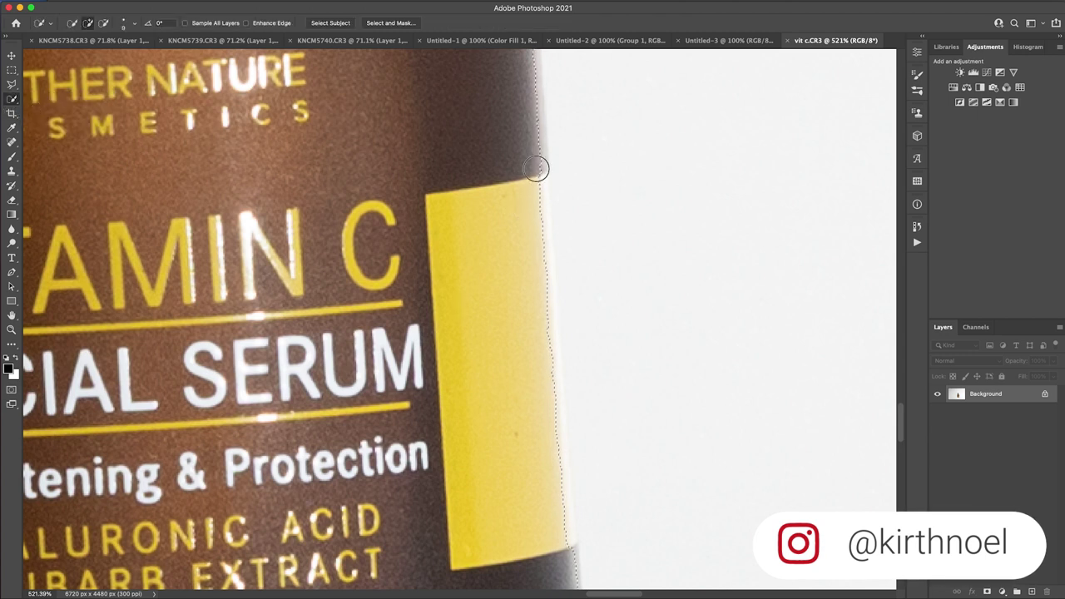
{"action": "left_click_drag", "start_coordinate": [543, 241], "coordinate": [556, 459]}
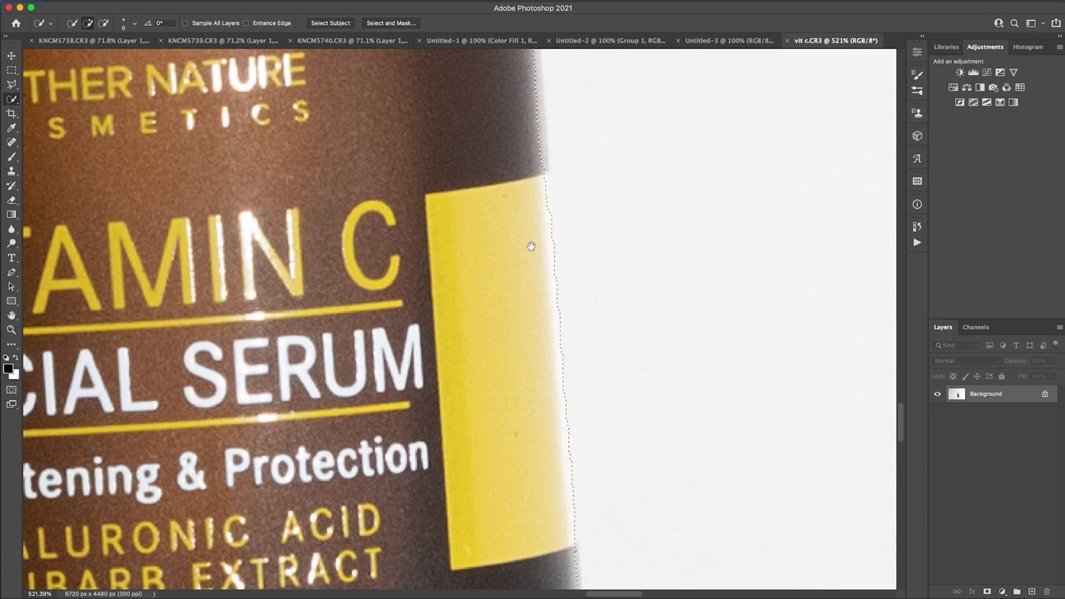
{"action": "scroll", "coordinate": [531, 246], "scroll_direction": "up", "scroll_amount": 10}
{"action": "scroll", "coordinate": [411, 361], "scroll_direction": "up", "scroll_amount": 4}
{"action": "left_click_drag", "start_coordinate": [546, 517], "coordinate": [580, 579]}
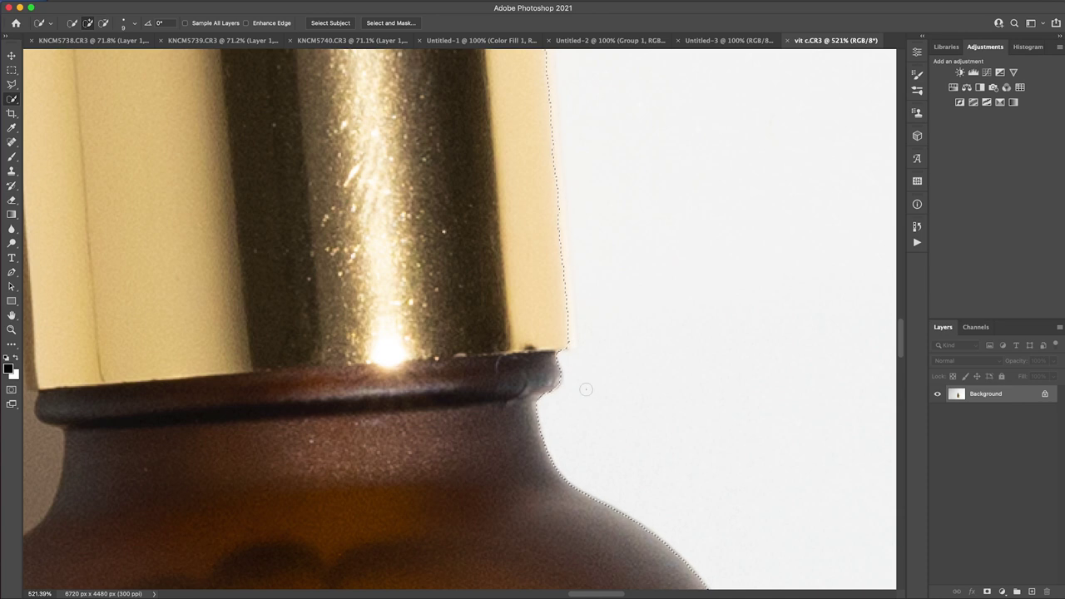
{"action": "scroll", "coordinate": [585, 389], "scroll_direction": "down", "scroll_amount": 10}
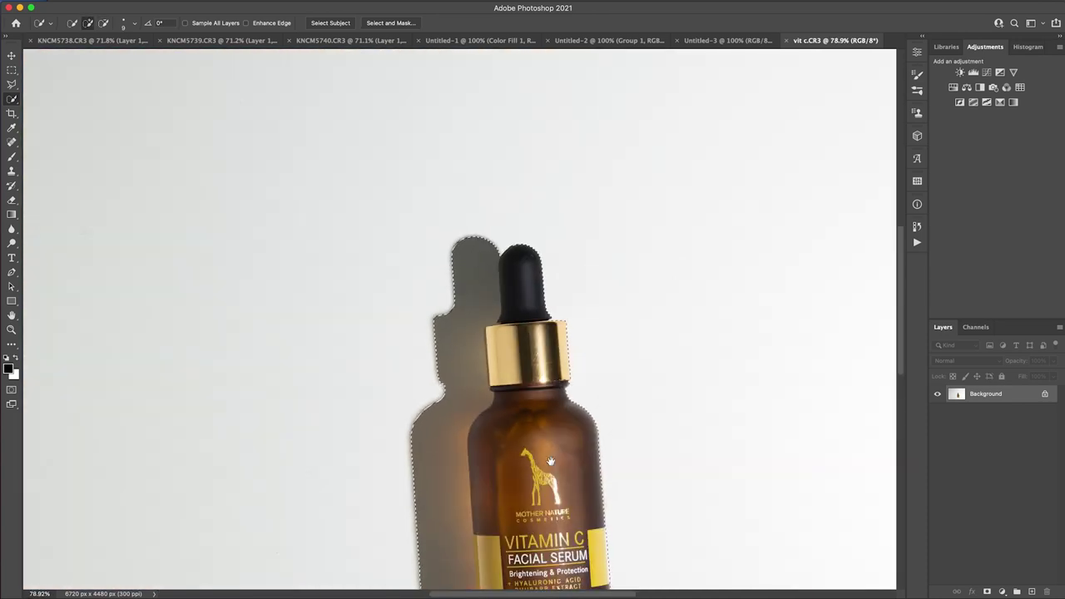
{"action": "left_click", "coordinate": [398, 24]}
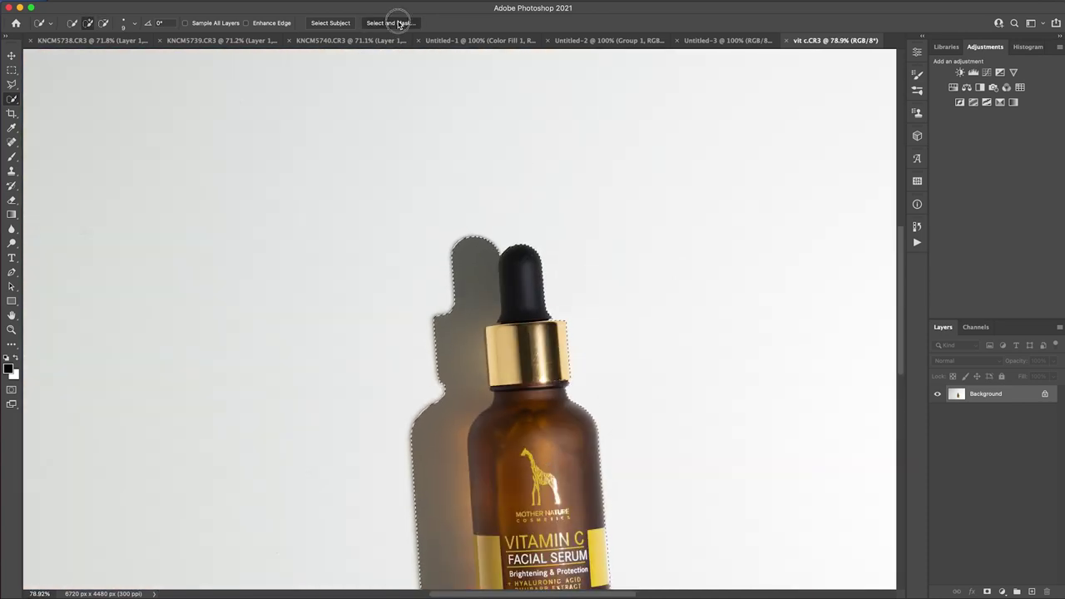
{"action": "left_click_drag", "start_coordinate": [580, 511], "coordinate": [554, 371]}
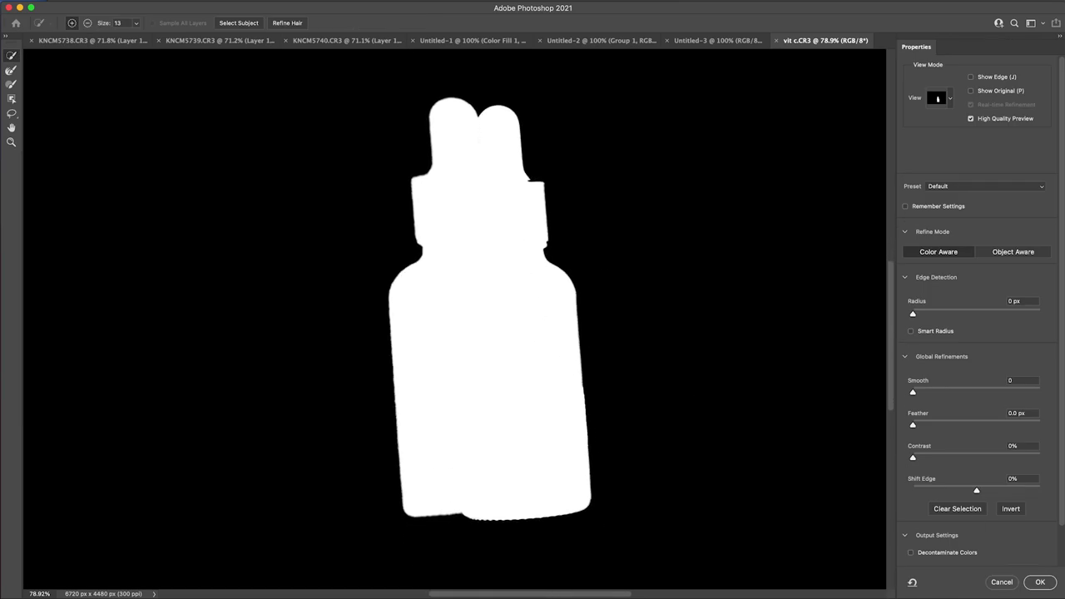
{"action": "left_click", "coordinate": [1002, 581]}
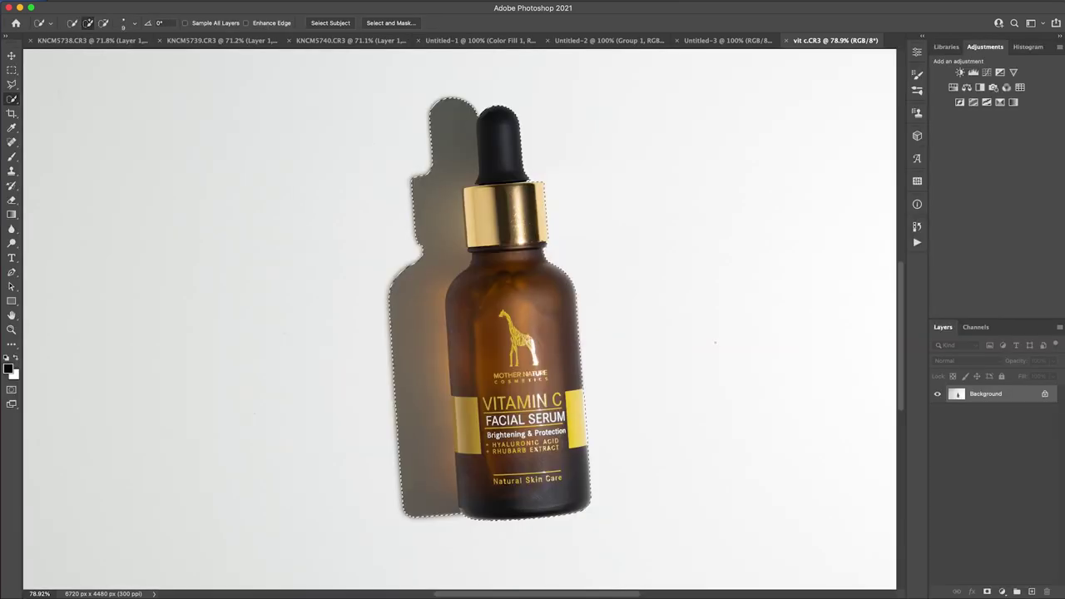
Refine the selection's edge in Select and Mask by adjusting Smooth, Feather and Shift Edge, and apply the result
{"action": "left_click", "coordinate": [401, 24]}
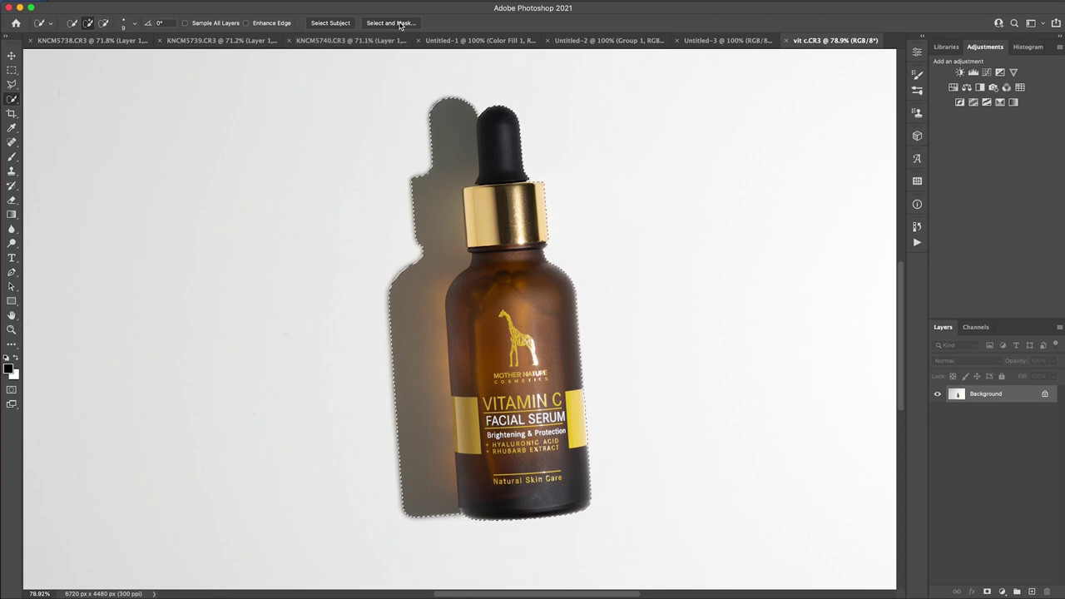
{"action": "scroll", "coordinate": [606, 354], "scroll_direction": "up", "scroll_amount": 3}
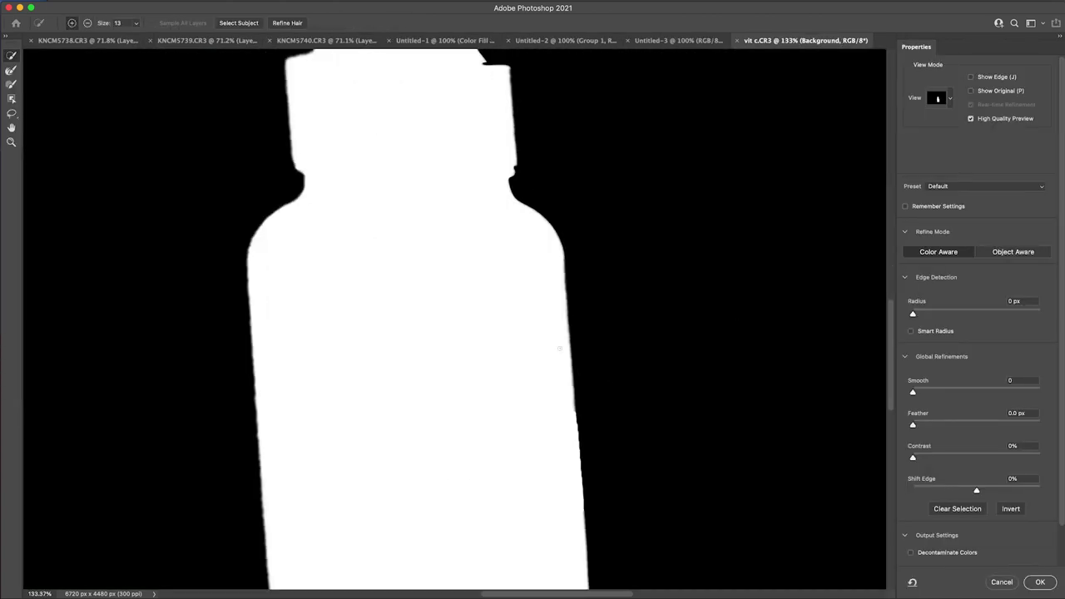
{"action": "scroll", "coordinate": [542, 342], "scroll_direction": "up", "scroll_amount": 3}
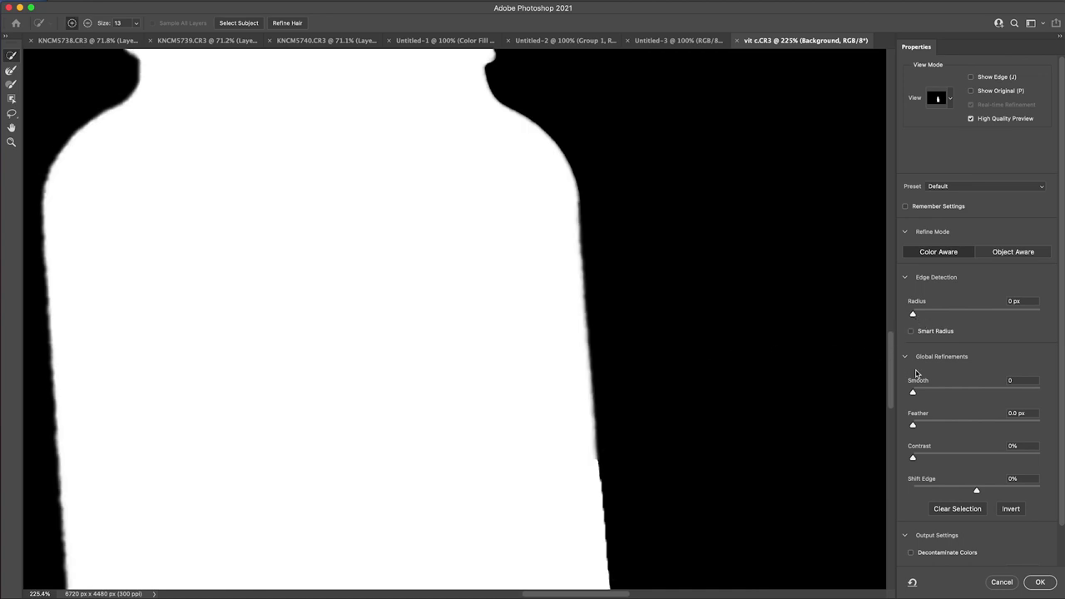
{"action": "left_click_drag", "start_coordinate": [914, 394], "coordinate": [917, 429]}
{"action": "left_click_drag", "start_coordinate": [967, 480], "coordinate": [961, 480]}
{"action": "left_click", "coordinate": [1040, 581]}
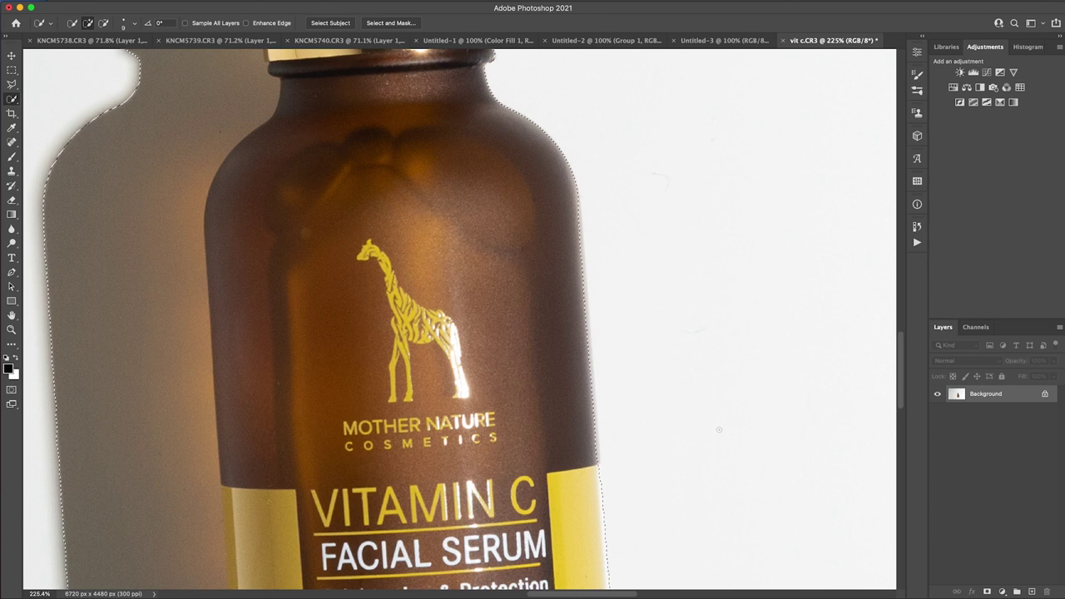
Copy the selected bottle and shadow onto a new layer and hide the Background layer
{"action": "scroll", "coordinate": [719, 433], "scroll_direction": "down", "scroll_amount": 5}
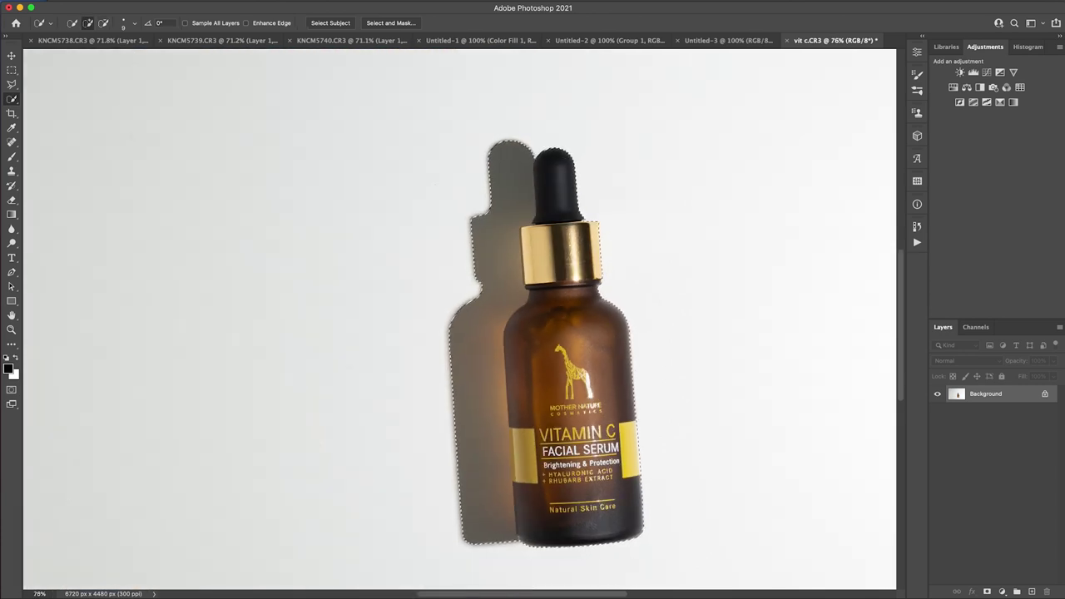
{"action": "right_click", "coordinate": [592, 376]}
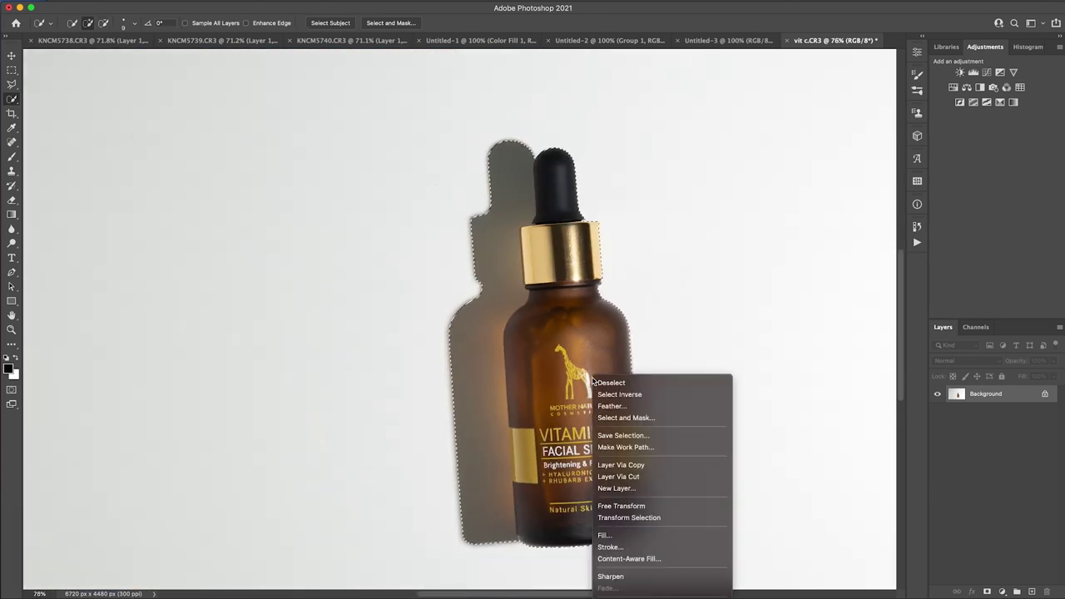
{"action": "left_click", "coordinate": [639, 465]}
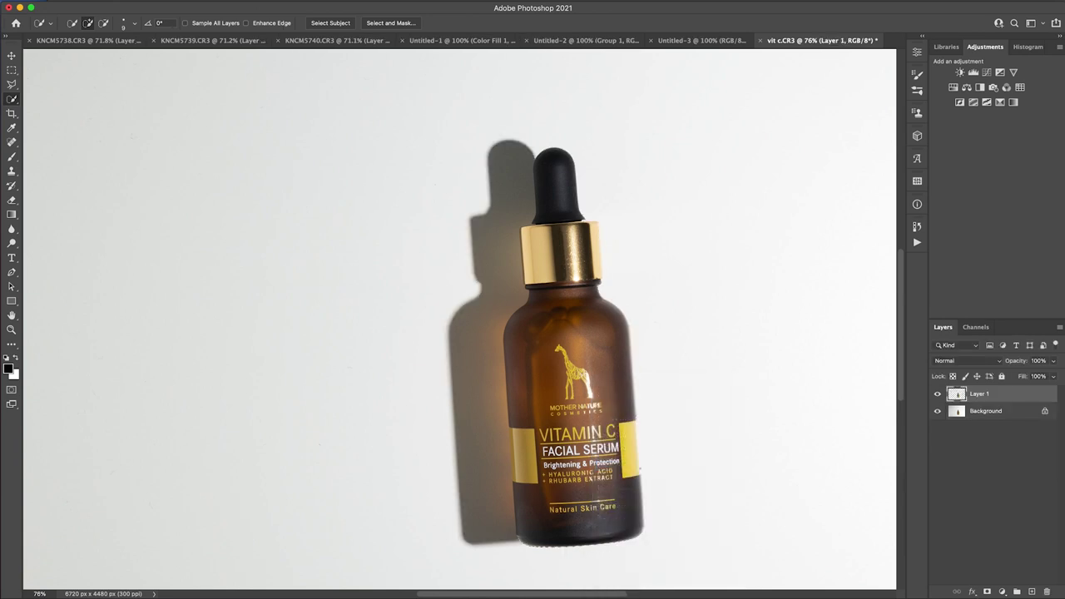
{"action": "left_click", "coordinate": [938, 412]}
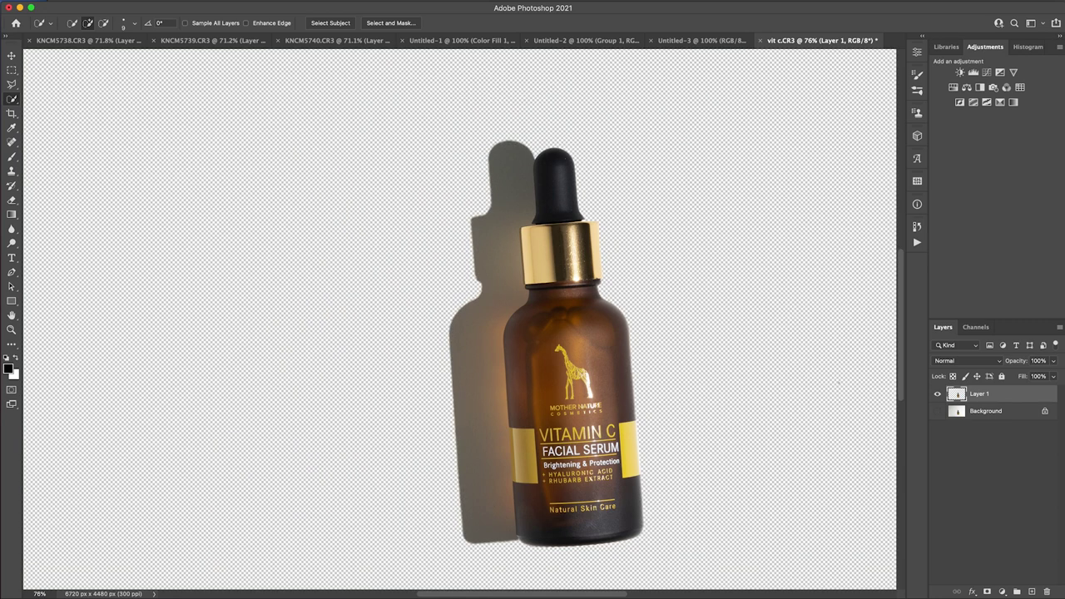
Check the edges of the cut-out bottle and shadow, and delete the Background layer
{"action": "scroll", "coordinate": [459, 316], "scroll_direction": "down", "scroll_amount": 5}
{"action": "scroll", "coordinate": [459, 316], "scroll_direction": "up", "scroll_amount": 5}
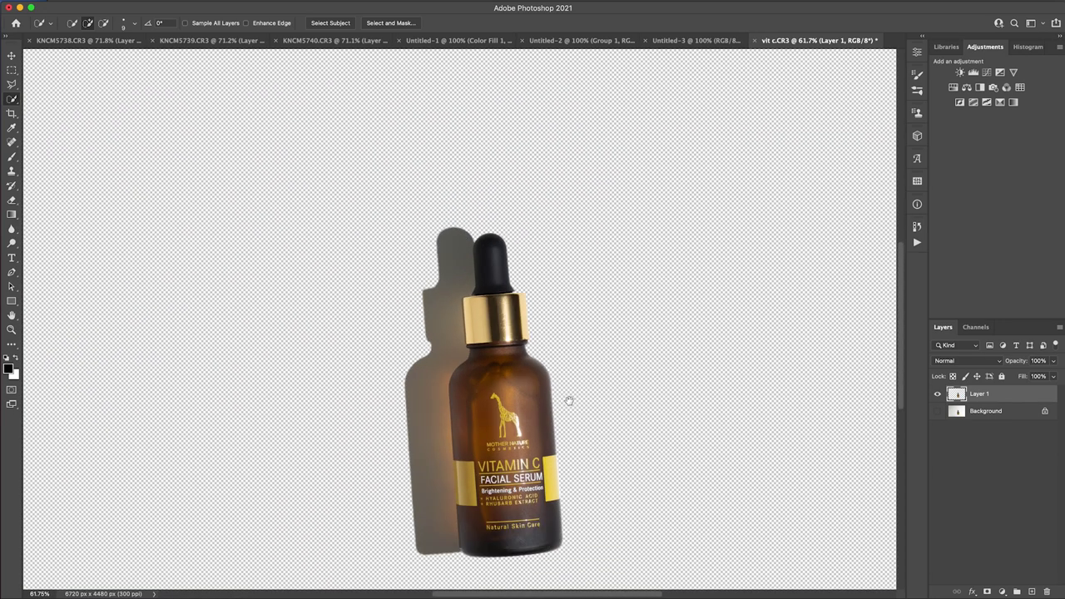
{"action": "left_click_drag", "start_coordinate": [569, 401], "coordinate": [689, 353]}
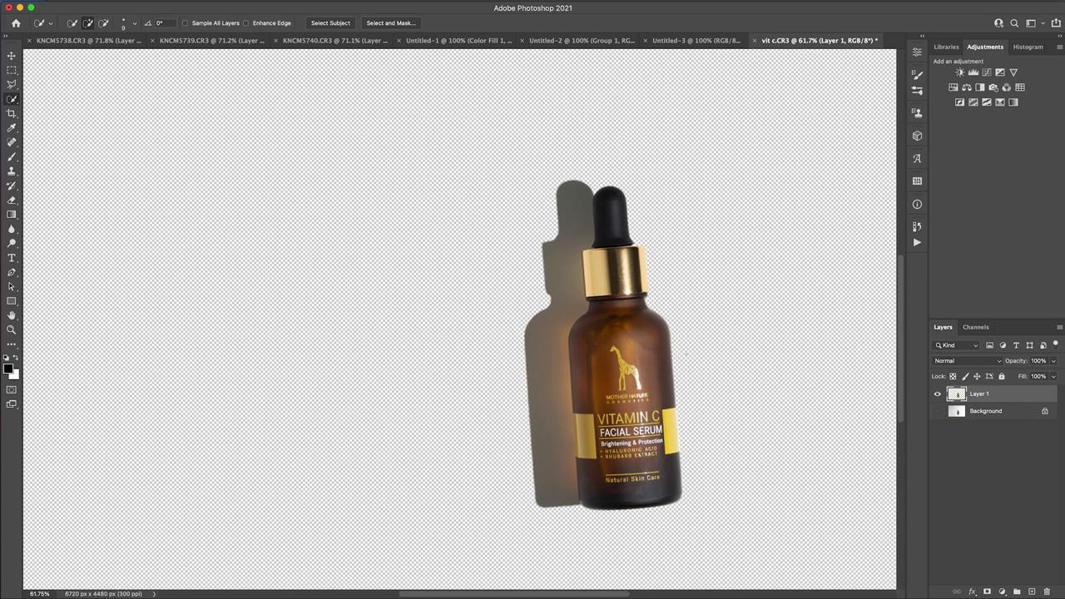
{"action": "scroll", "coordinate": [694, 349], "scroll_direction": "up", "scroll_amount": 5}
{"action": "scroll", "coordinate": [640, 325], "scroll_direction": "up", "scroll_amount": 3}
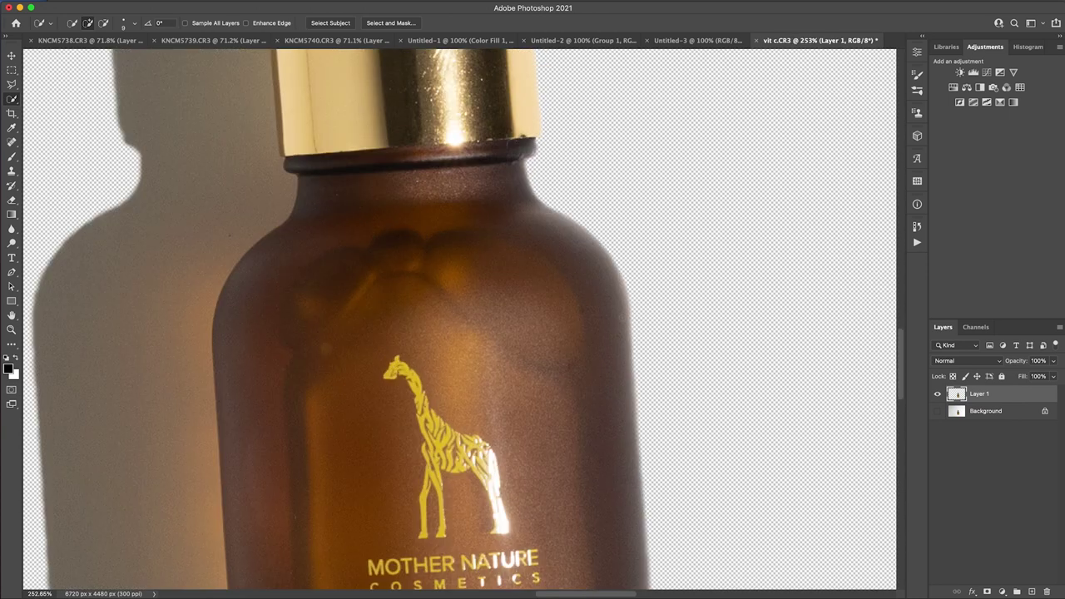
{"action": "left_click_drag", "start_coordinate": [616, 278], "coordinate": [733, 486]}
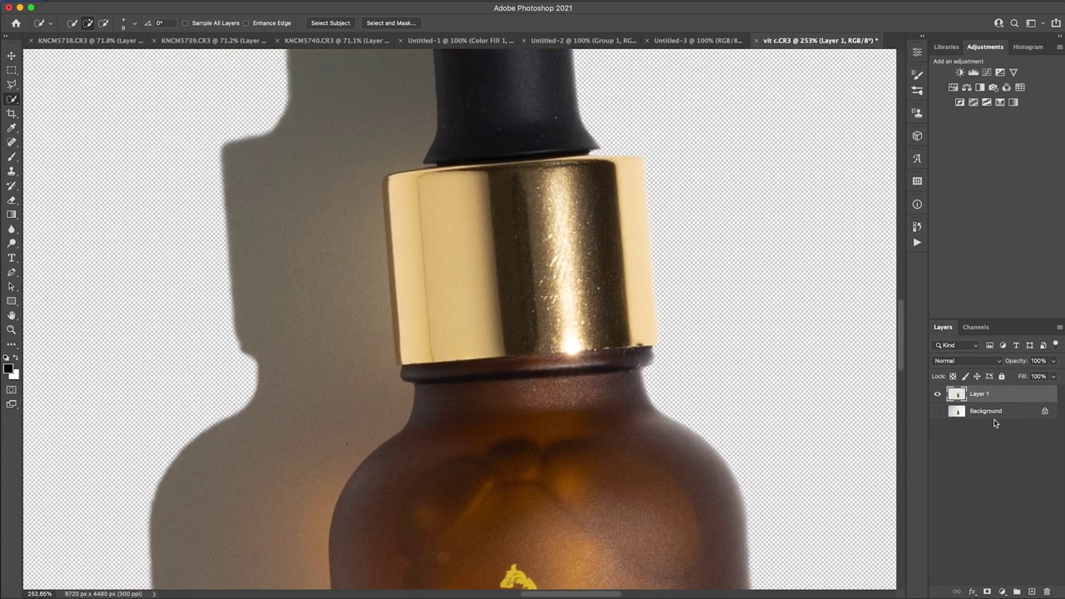
{"action": "left_click", "coordinate": [998, 415]}
{"action": "key", "text": "Delete"}
Remove the dust specks on the dropper bulb, bottle and lower edge of the gold cap with the content-aware Spot Healing Brush
{"action": "left_click_drag", "start_coordinate": [527, 234], "coordinate": [516, 404]}
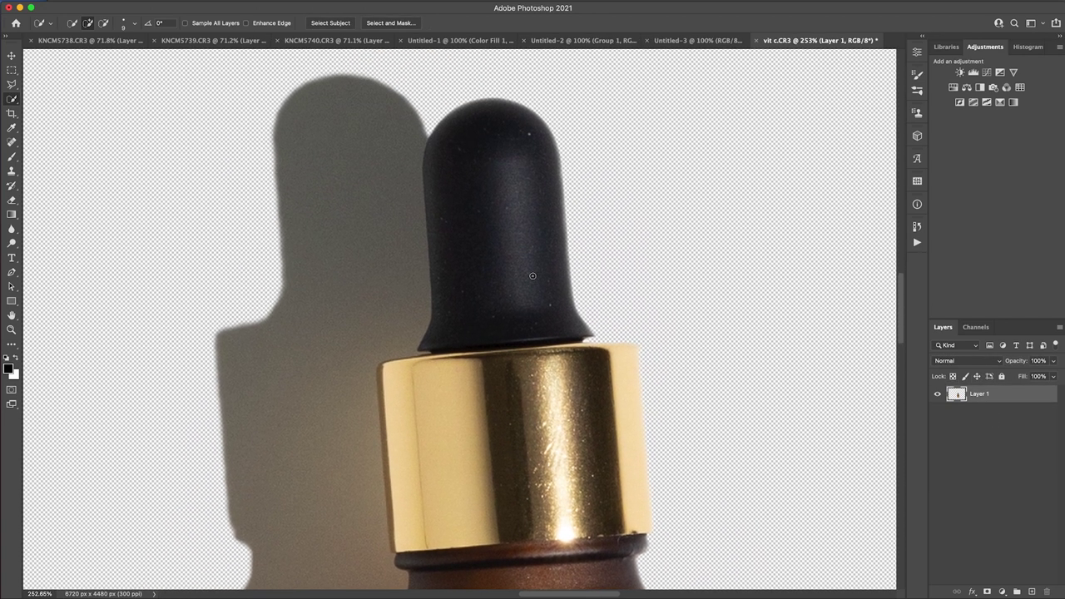
{"action": "key", "text": "j"}
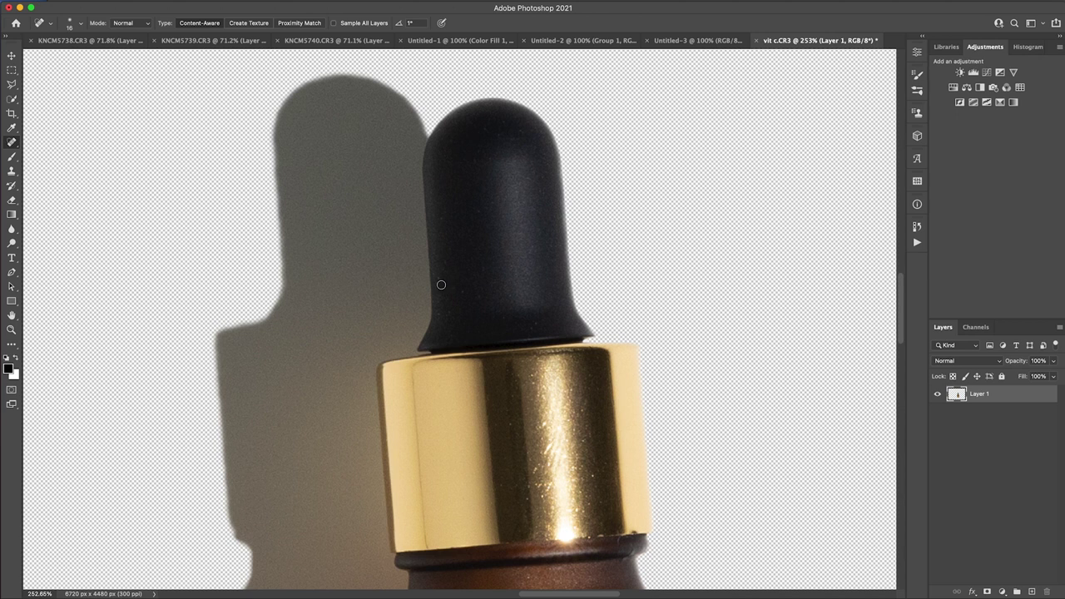
{"action": "left_click_drag", "start_coordinate": [495, 350], "coordinate": [454, 155]}
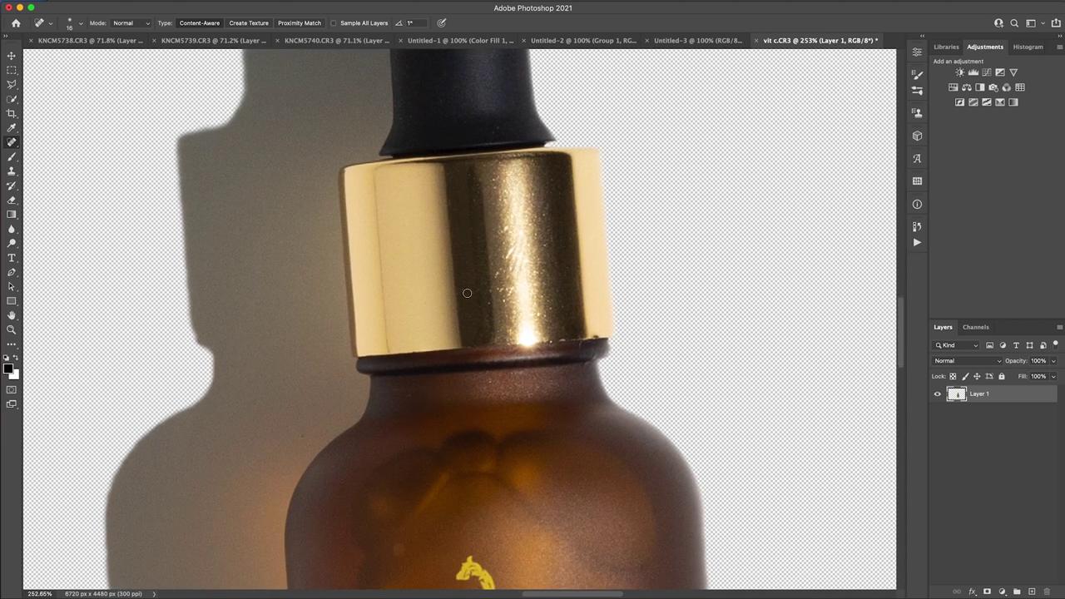
{"action": "left_click_drag", "start_coordinate": [518, 524], "coordinate": [499, 83]}
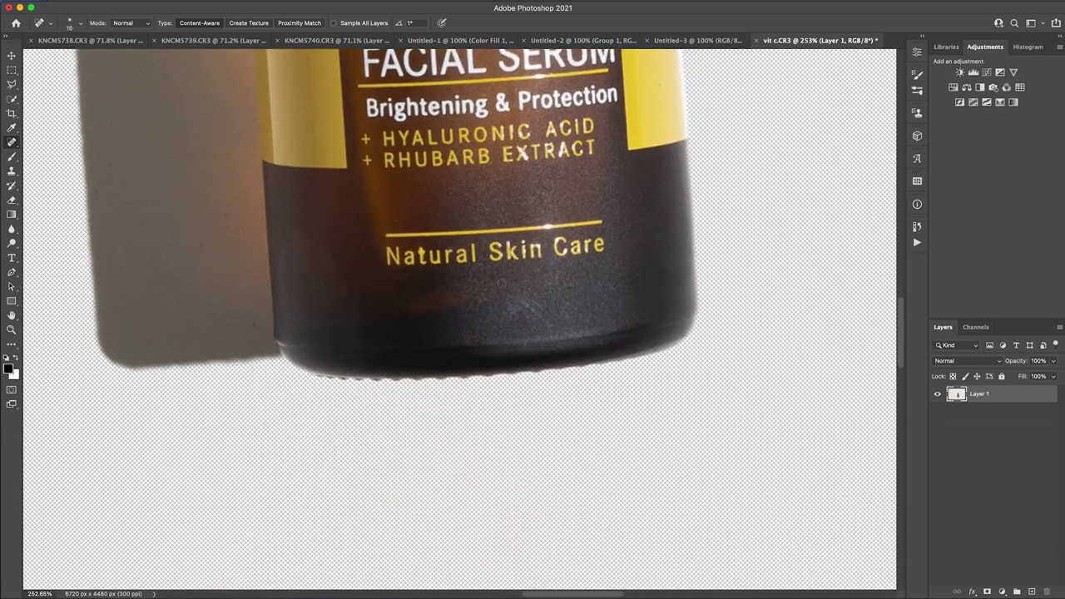
{"action": "mouse_move", "coordinate": [478, 120]}
{"action": "left_mouse_down"}
{"action": "mouse_move", "coordinate": [482, 400]}
{"action": "mouse_move", "coordinate": [500, 516]}
{"action": "left_mouse_up"}
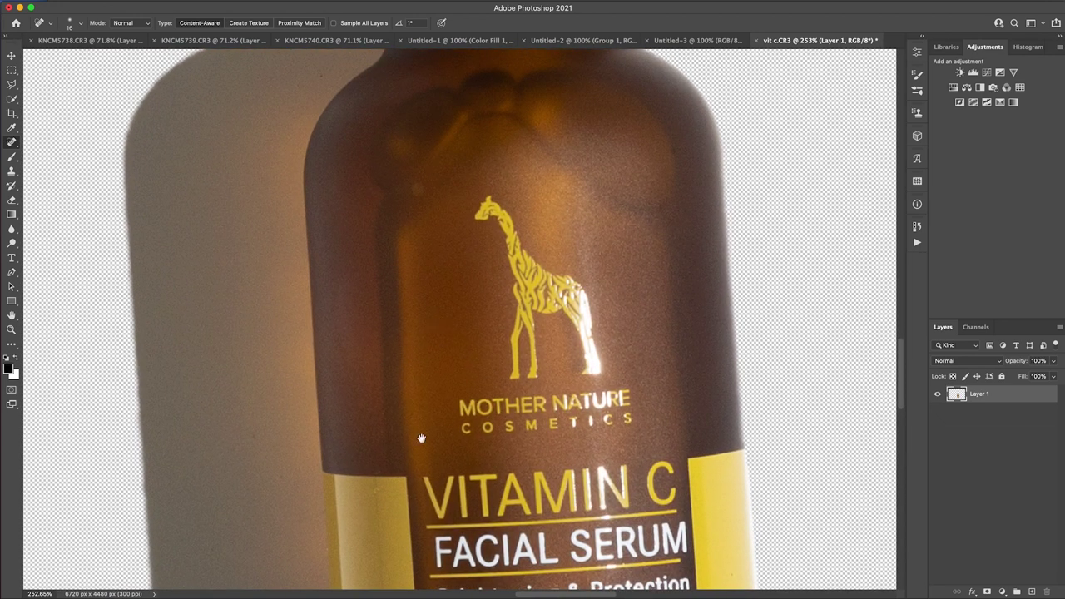
{"action": "scroll", "coordinate": [464, 442], "scroll_direction": "up", "scroll_amount": 5}
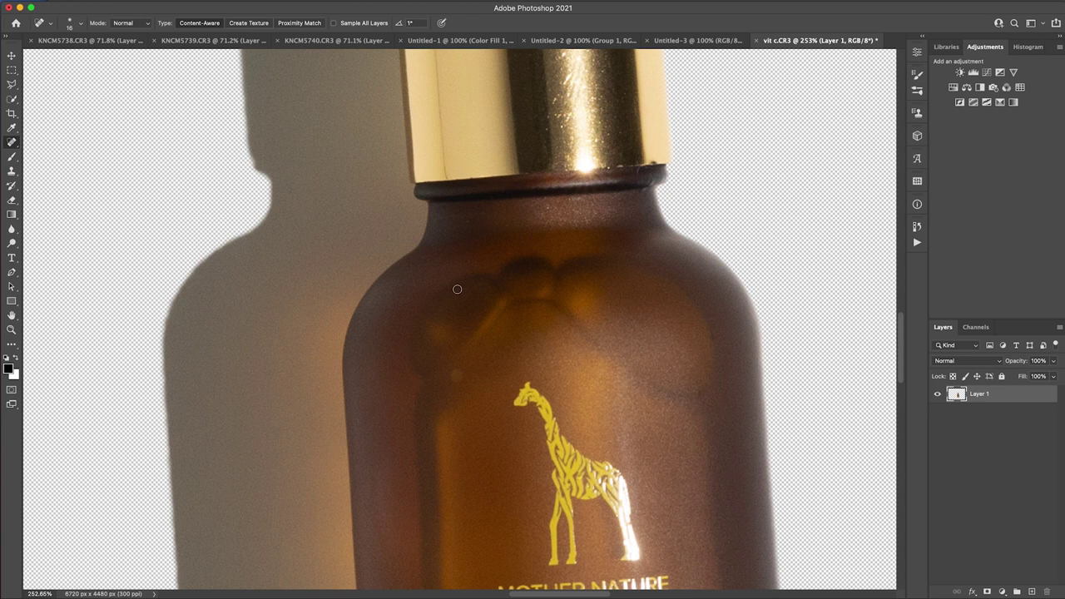
{"action": "scroll", "coordinate": [554, 254], "scroll_direction": "up", "scroll_amount": 2}
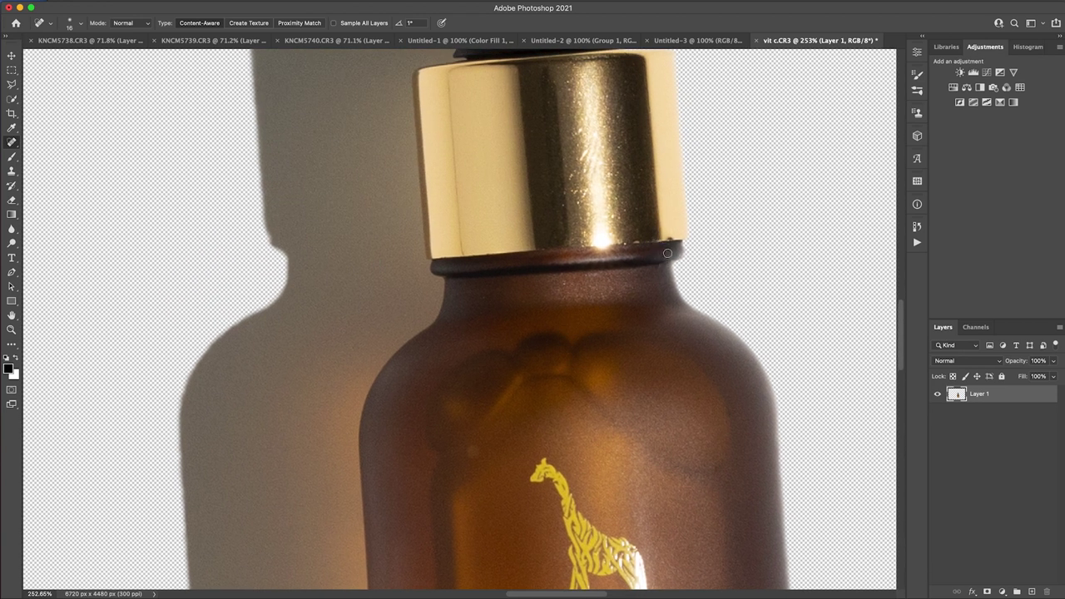
{"action": "left_click_drag", "start_coordinate": [665, 251], "coordinate": [624, 244]}
{"action": "scroll", "coordinate": [523, 324], "scroll_direction": "down", "scroll_amount": 5}
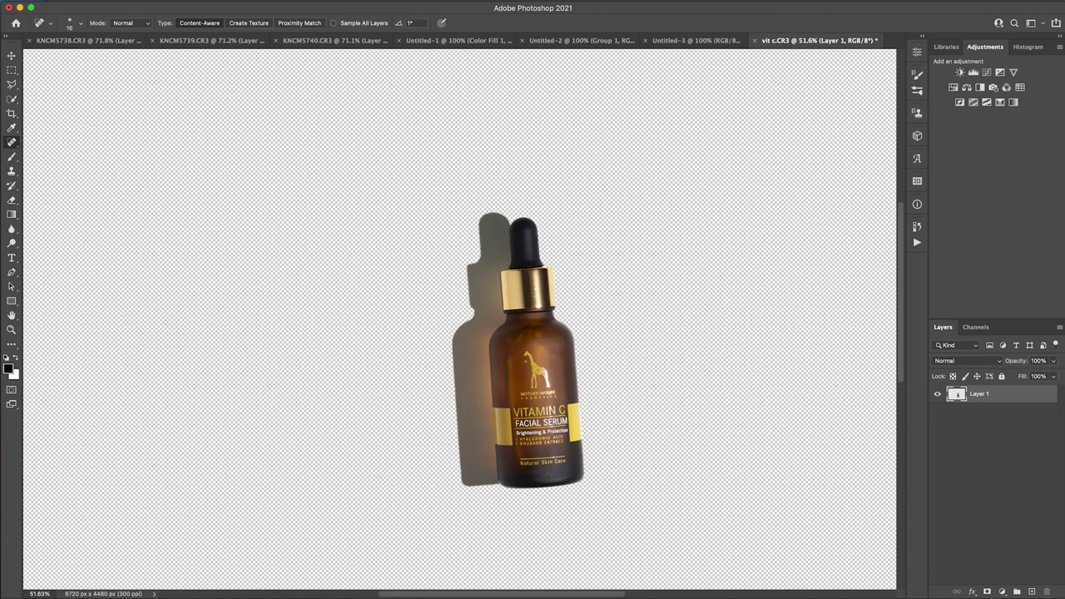
Crop the image tightly around the bottle and its shadow, leaving a small margin, to about 1024 x 2042 px
{"action": "key", "text": "c"}
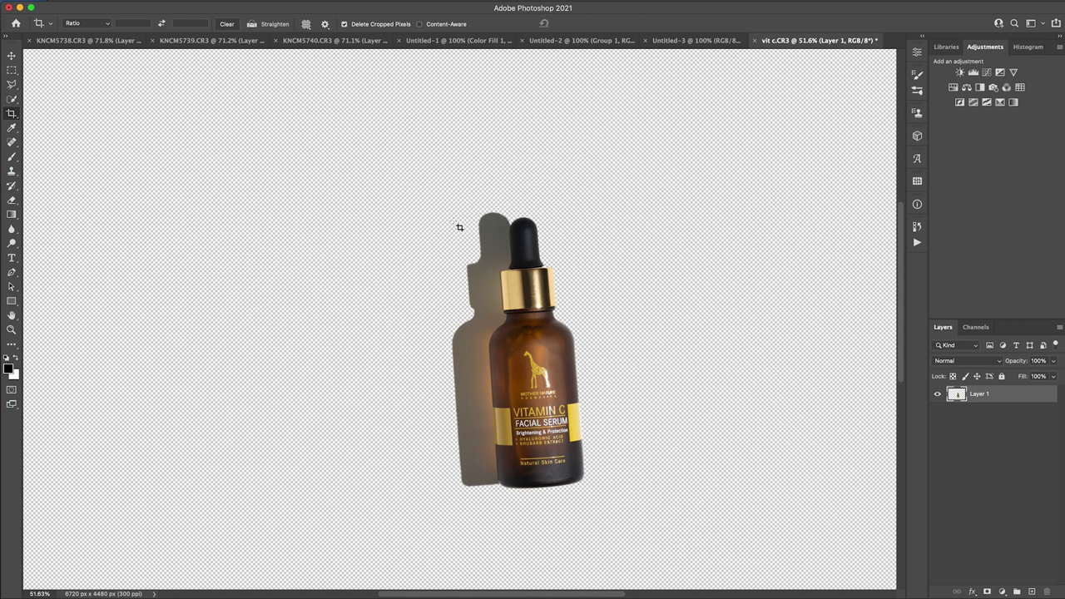
{"action": "left_click_drag", "start_coordinate": [435, 210], "coordinate": [604, 503]}
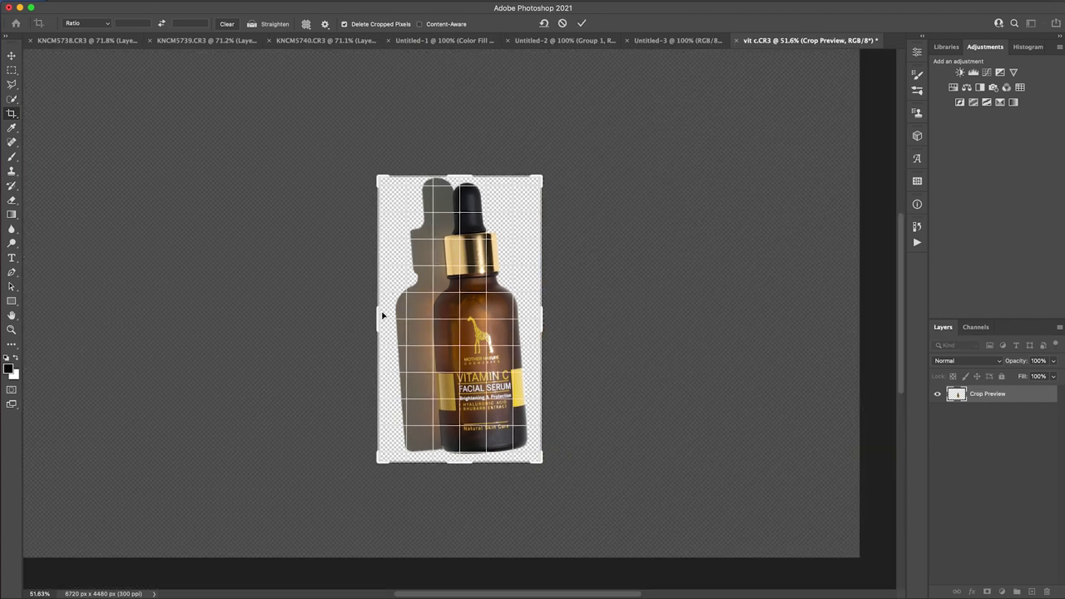
{"action": "left_click_drag", "start_coordinate": [378, 317], "coordinate": [383, 318]}
{"action": "left_click_drag", "start_coordinate": [457, 177], "coordinate": [456, 174]}
{"action": "left_click_drag", "start_coordinate": [536, 317], "coordinate": [530, 319]}
{"action": "left_click_drag", "start_coordinate": [465, 467], "coordinate": [464, 461]}
{"action": "key", "text": "Return"}
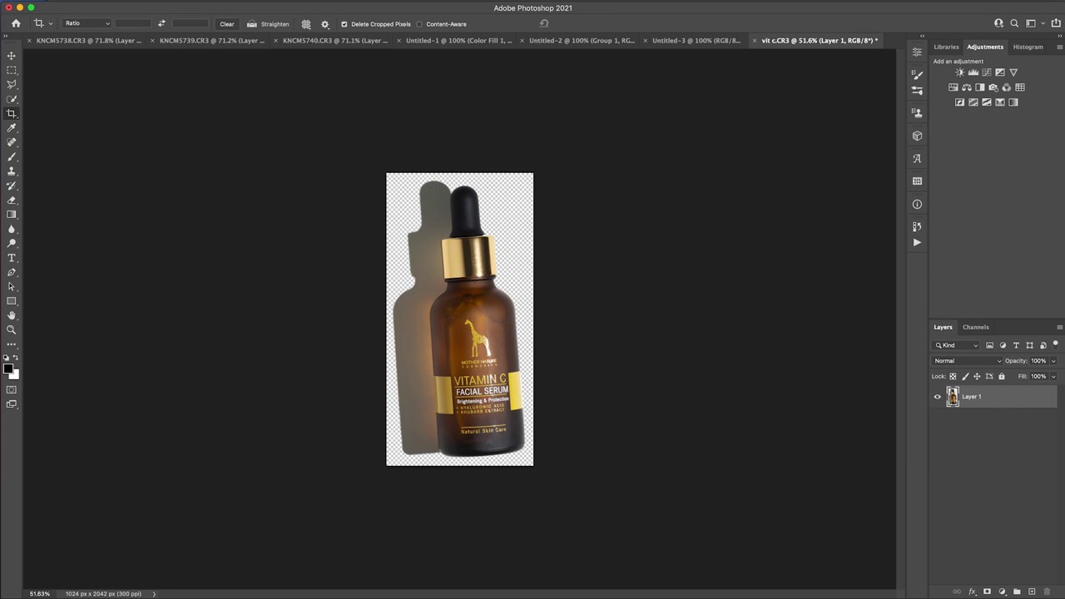
Define the cropped bottle image as a pattern, replacing the CR3 ending of its name with 2
{"action": "left_click", "coordinate": [21, 1]}
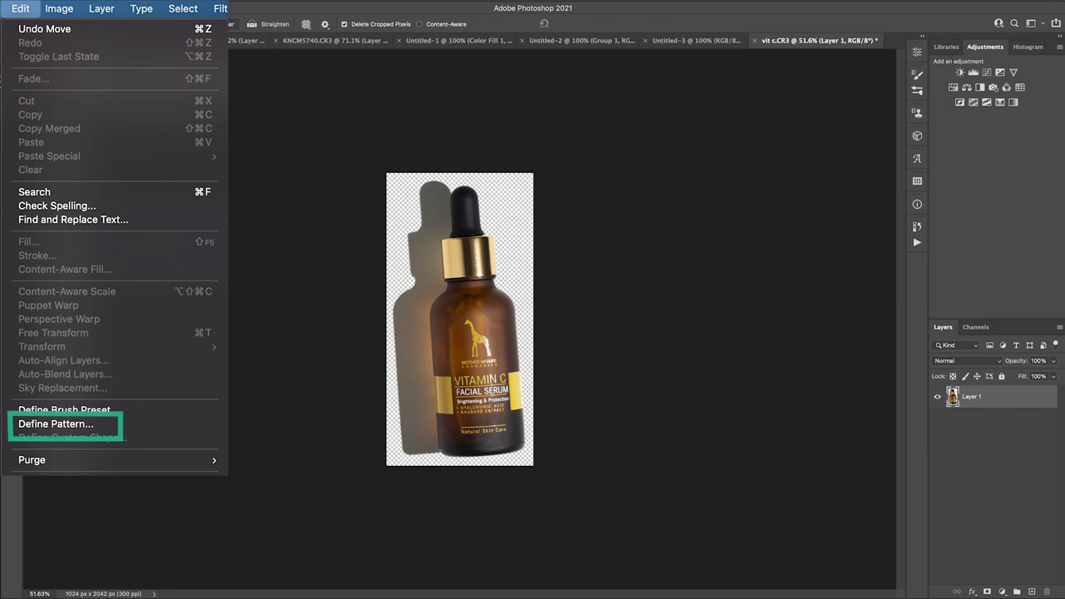
{"action": "left_click", "coordinate": [277, 312]}
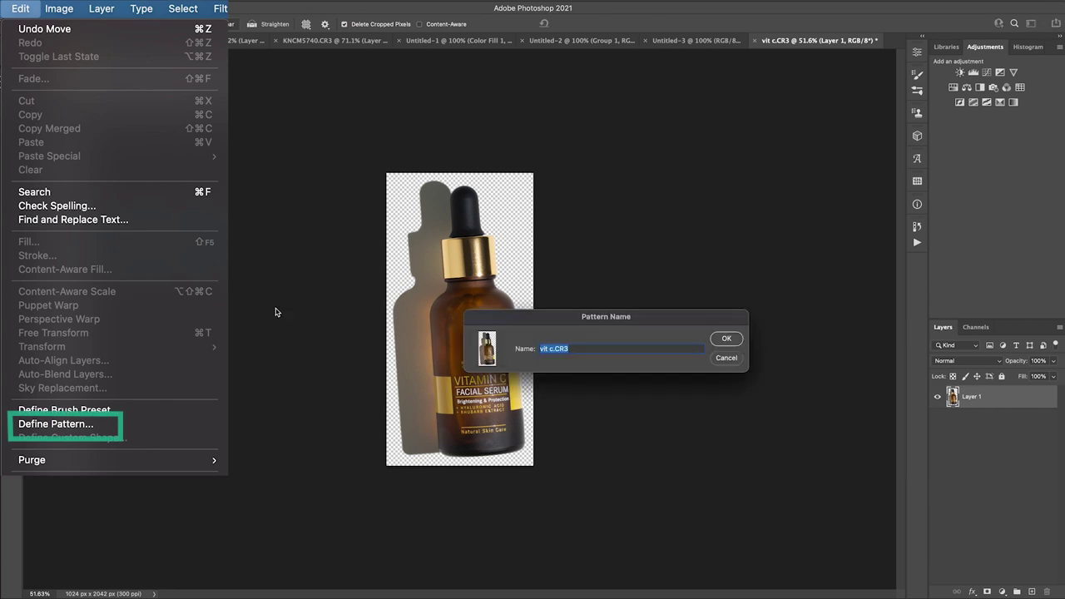
{"action": "left_click", "coordinate": [550, 350]}
{"action": "triple_click", "coordinate": [552, 349]}
{"action": "left_click", "coordinate": [553, 350]}
{"action": "key", "text": "BackSpace"}
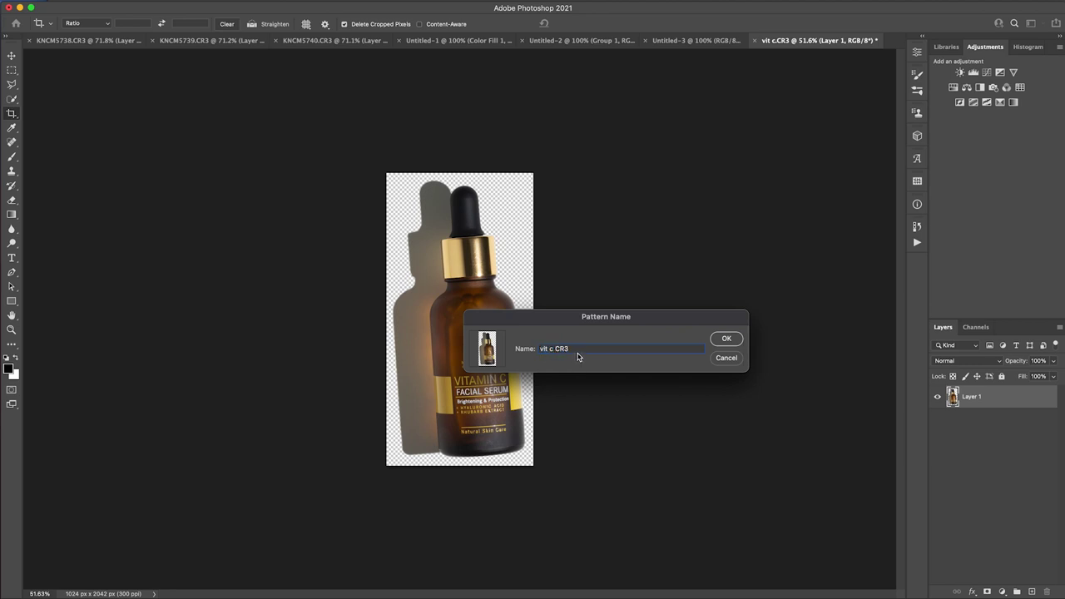
{"action": "type", "text": "2"}
{"action": "left_click_drag", "start_coordinate": [594, 349], "coordinate": [556, 350]}
{"action": "type", "text": "2"}
{"action": "left_click", "coordinate": [727, 338]}
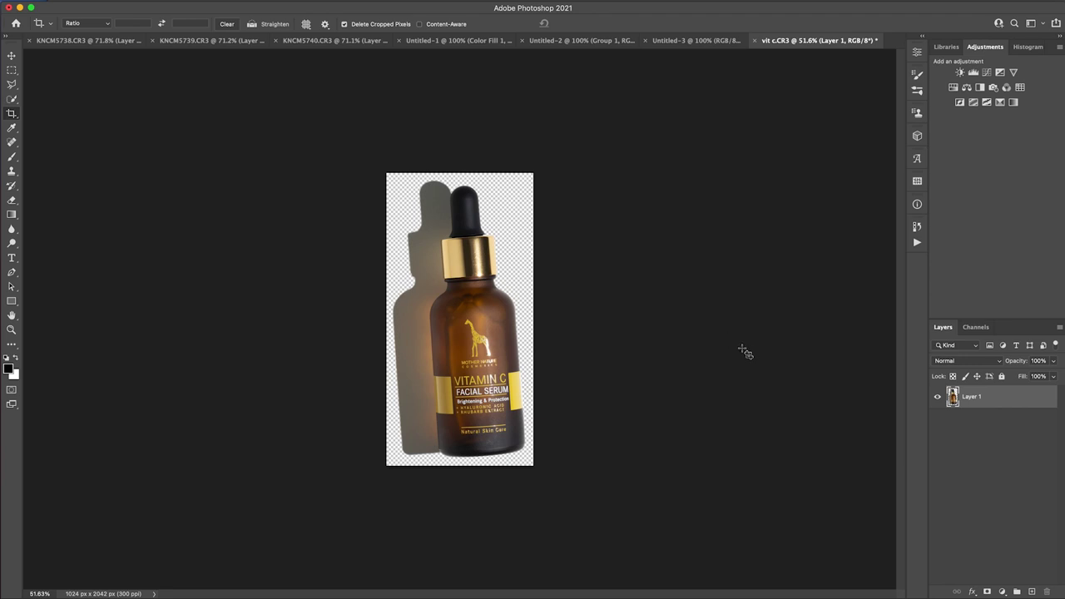
Create a new 1920 x 1920 px document at 72 ppi in RGB Color with a white background
{"action": "left_click", "coordinate": [519, 299]}
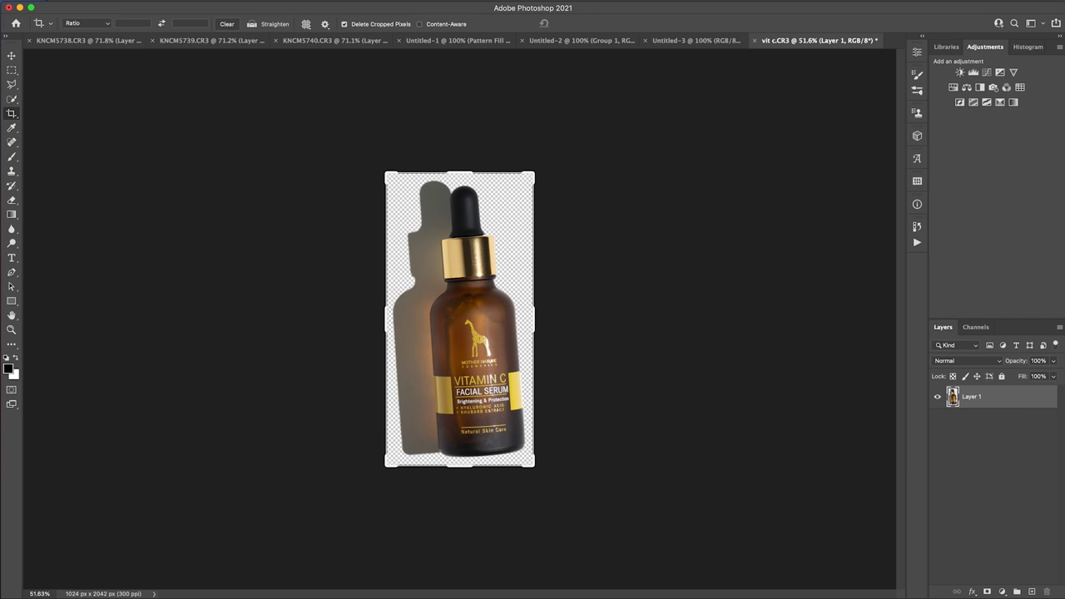
{"action": "left_click", "coordinate": [21, 0]}
{"action": "key", "text": "Left"}
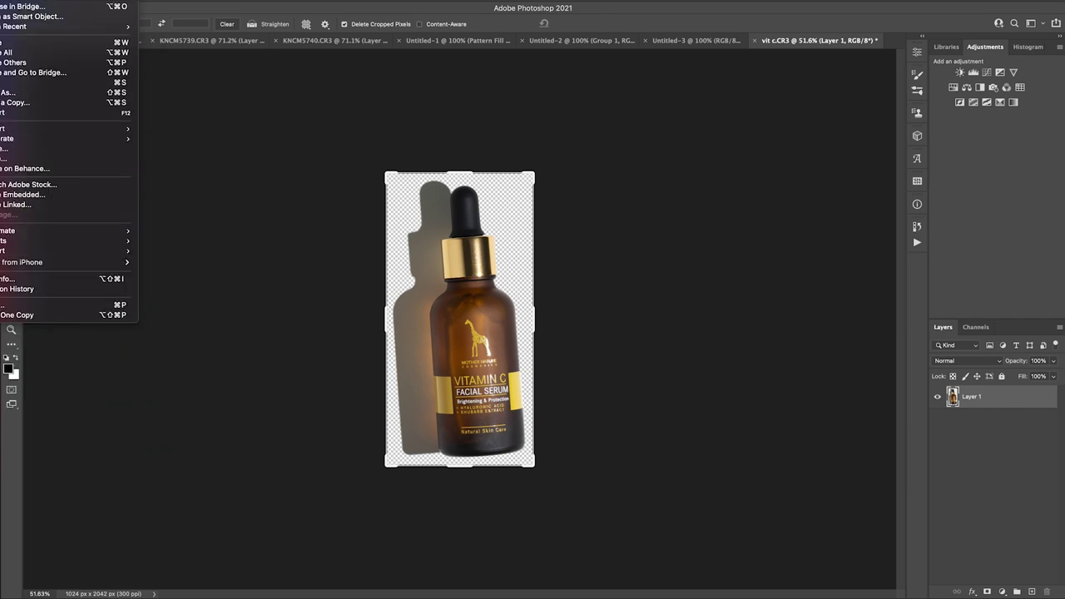
{"action": "key", "text": "super+n"}
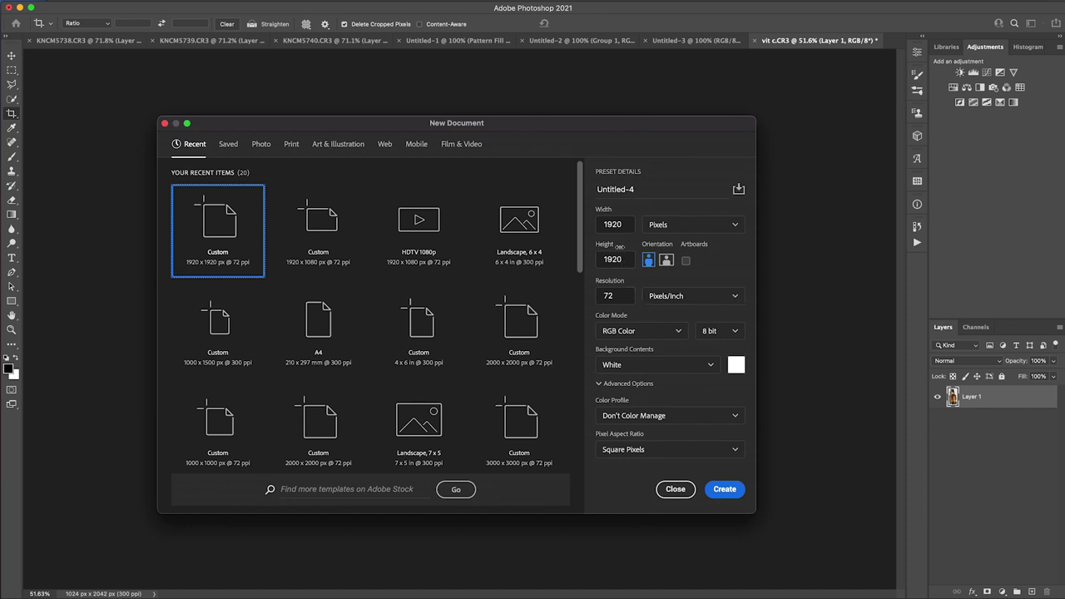
{"action": "left_click", "coordinate": [724, 489]}
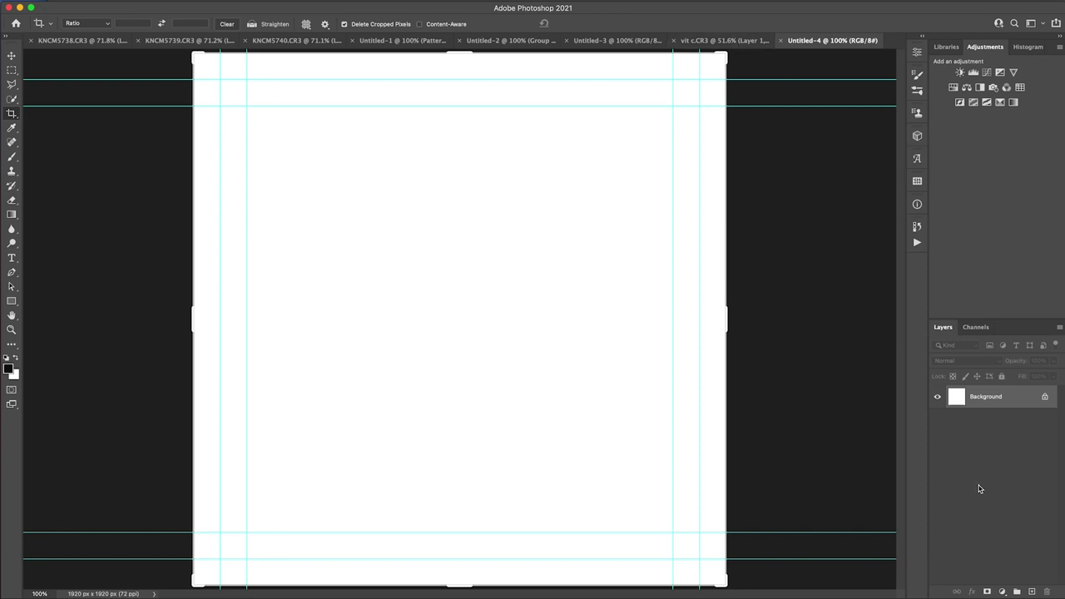
Add a Pattern fill layer using the vitamin C serum bottle pattern at 50% scale
{"action": "left_click", "coordinate": [1003, 591]}
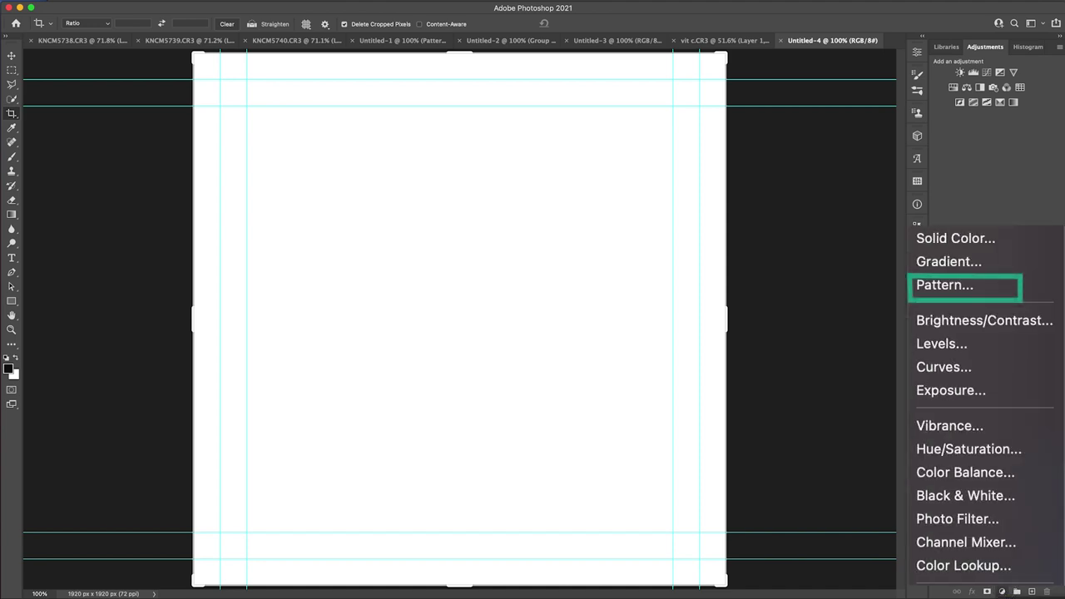
{"action": "left_click", "coordinate": [944, 284]}
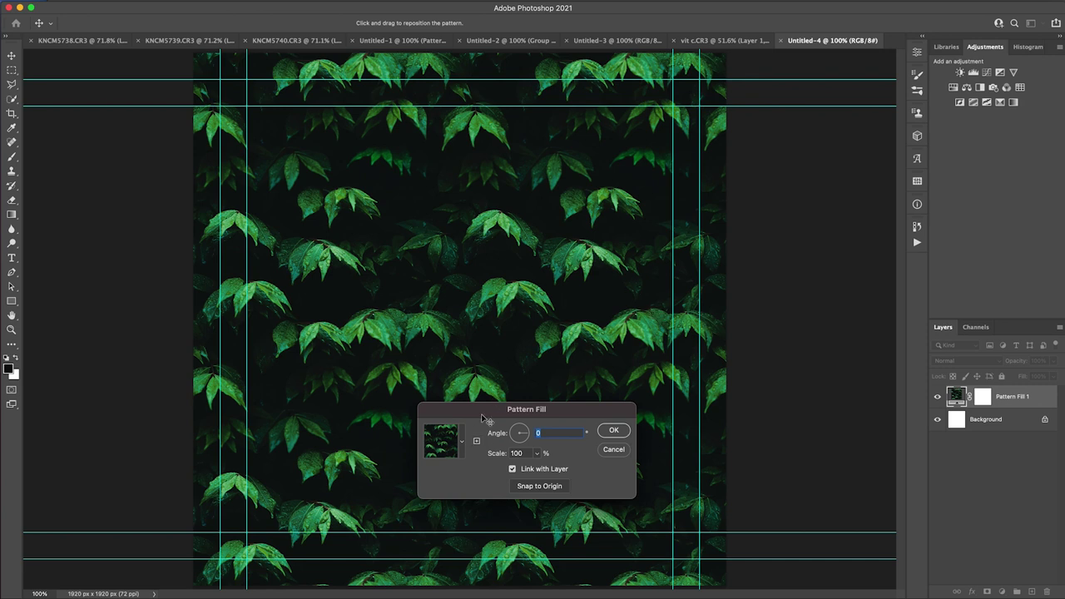
{"action": "left_click", "coordinate": [462, 448]}
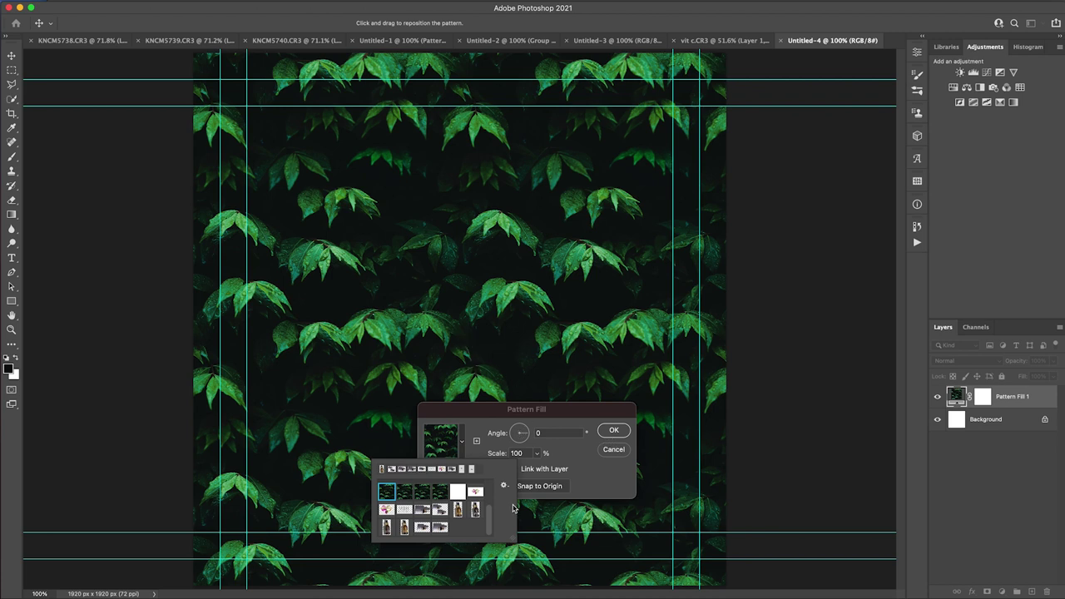
{"action": "left_click", "coordinate": [457, 510]}
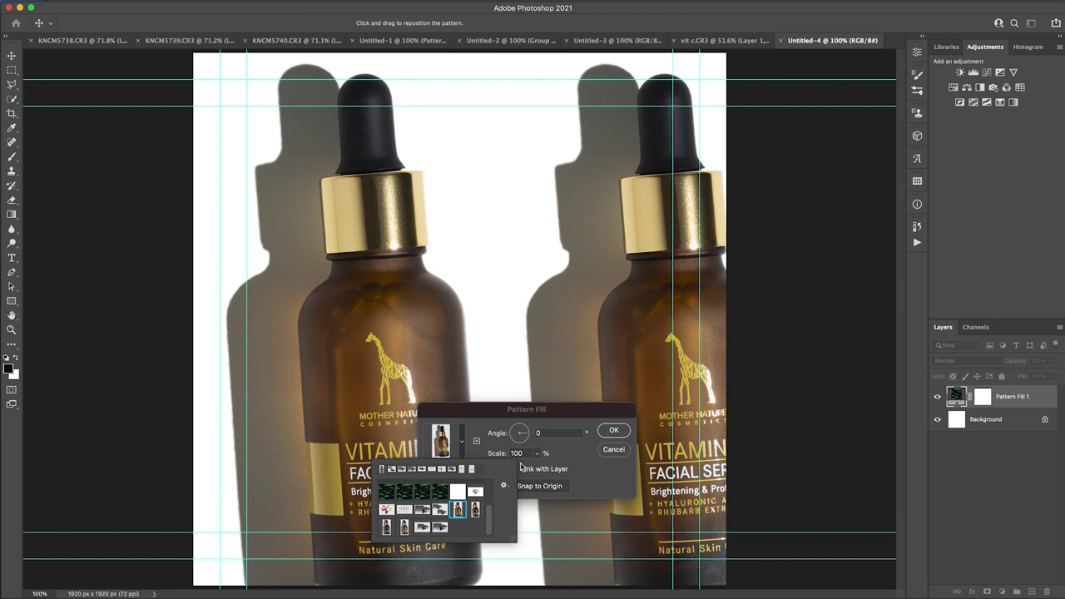
{"action": "left_click", "coordinate": [574, 461]}
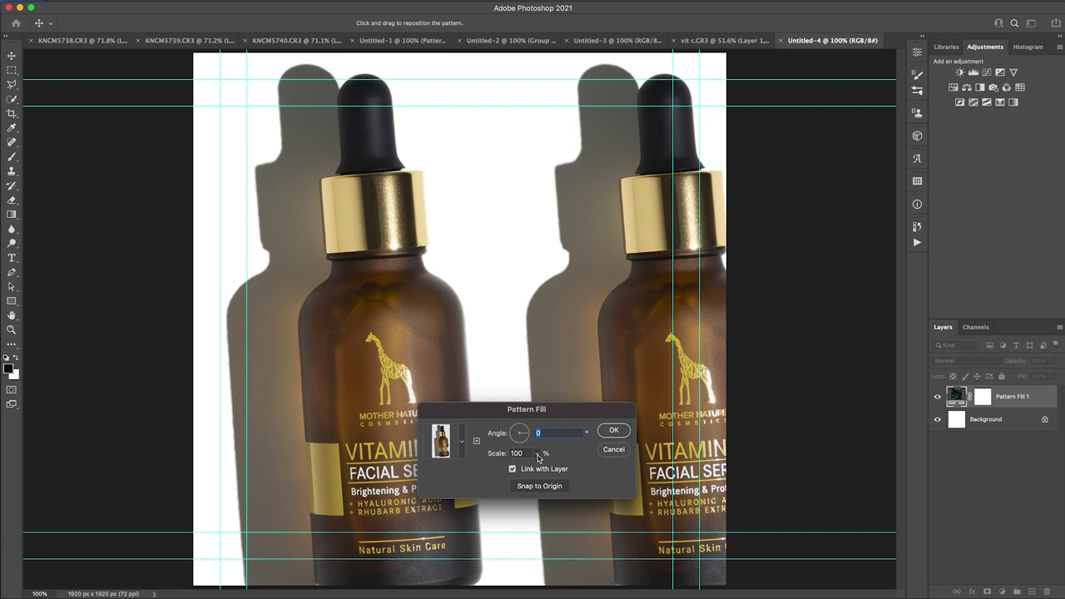
{"action": "left_click", "coordinate": [537, 453]}
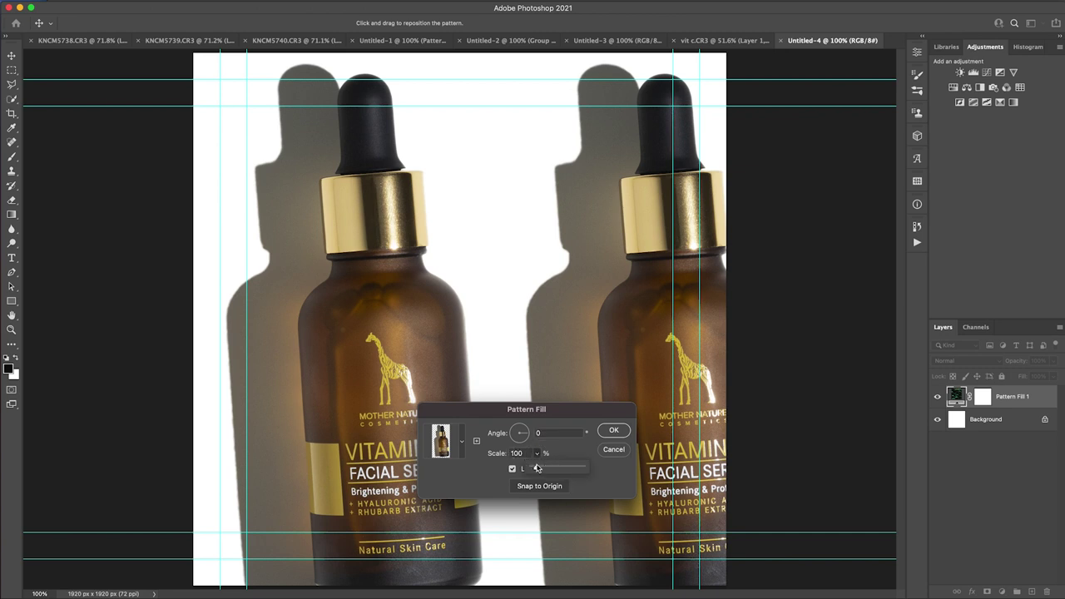
{"action": "double_click", "coordinate": [522, 454]}
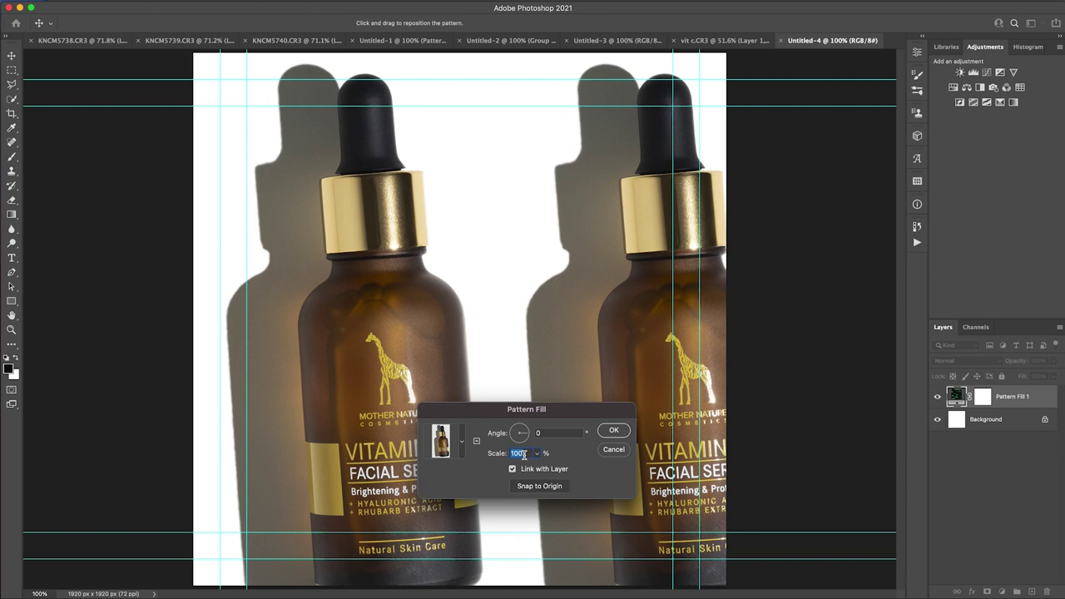
{"action": "type", "text": "50"}
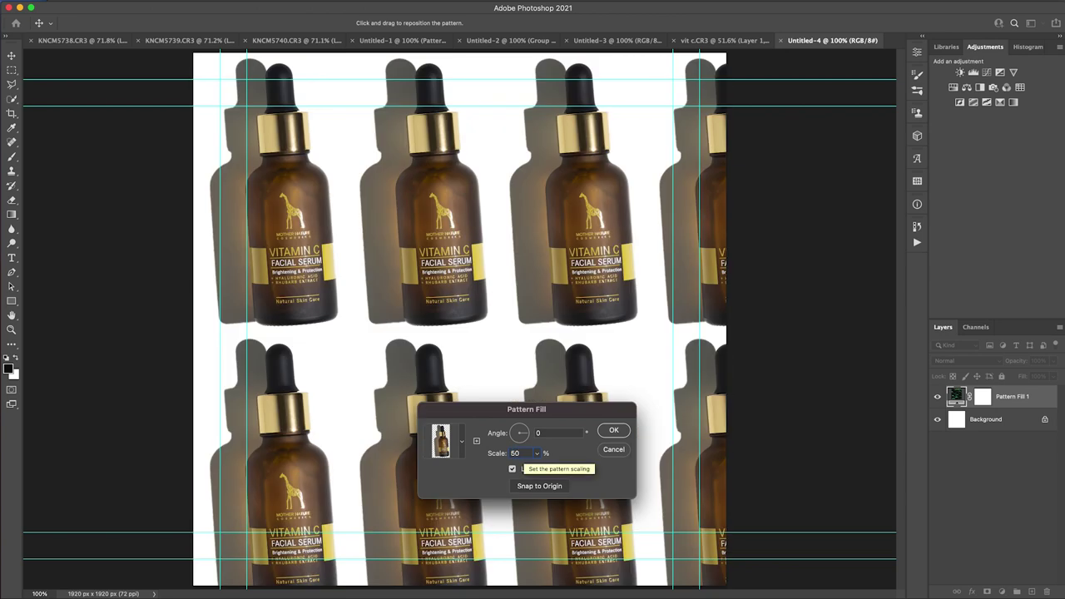
{"action": "key", "text": "Return"}
{"action": "key", "text": "c"}
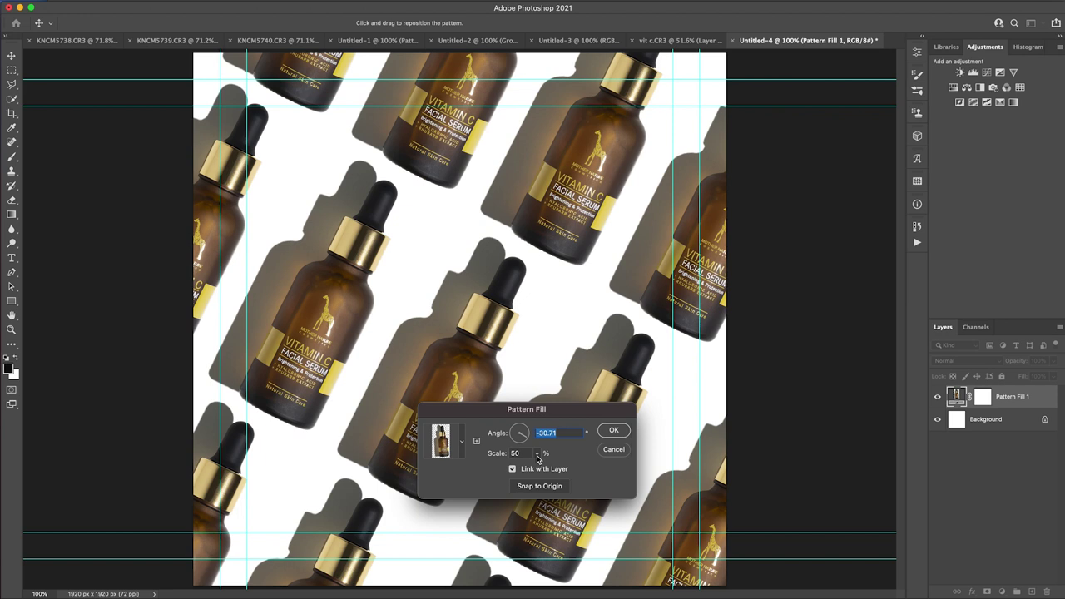
Set the scale of the angled bottle pattern fill to 70%
{"action": "left_click", "coordinate": [536, 455]}
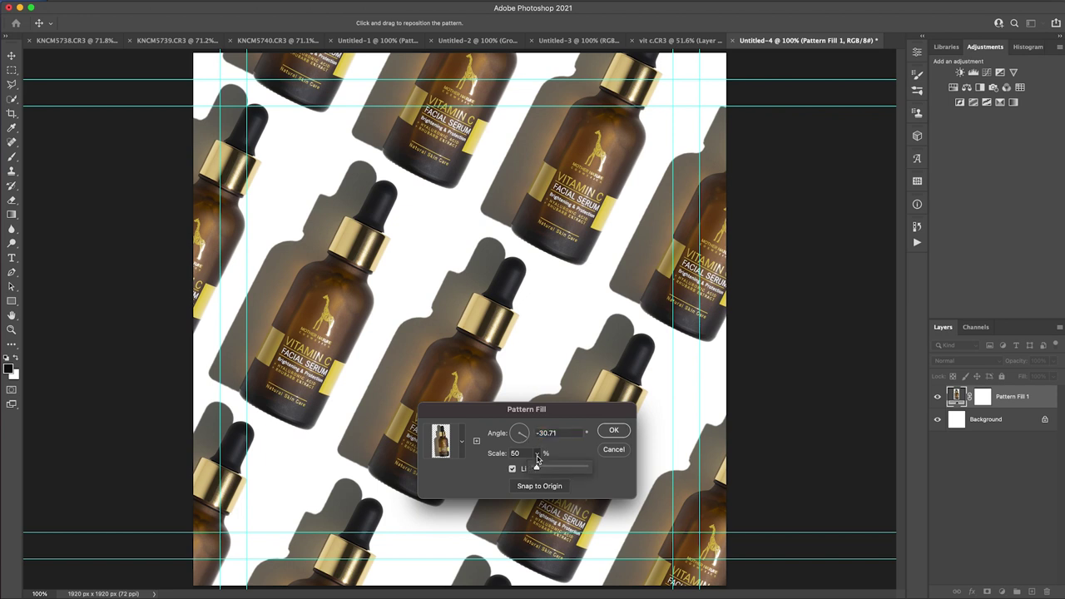
{"action": "left_click", "coordinate": [506, 455]}
{"action": "type", "text": "70"}
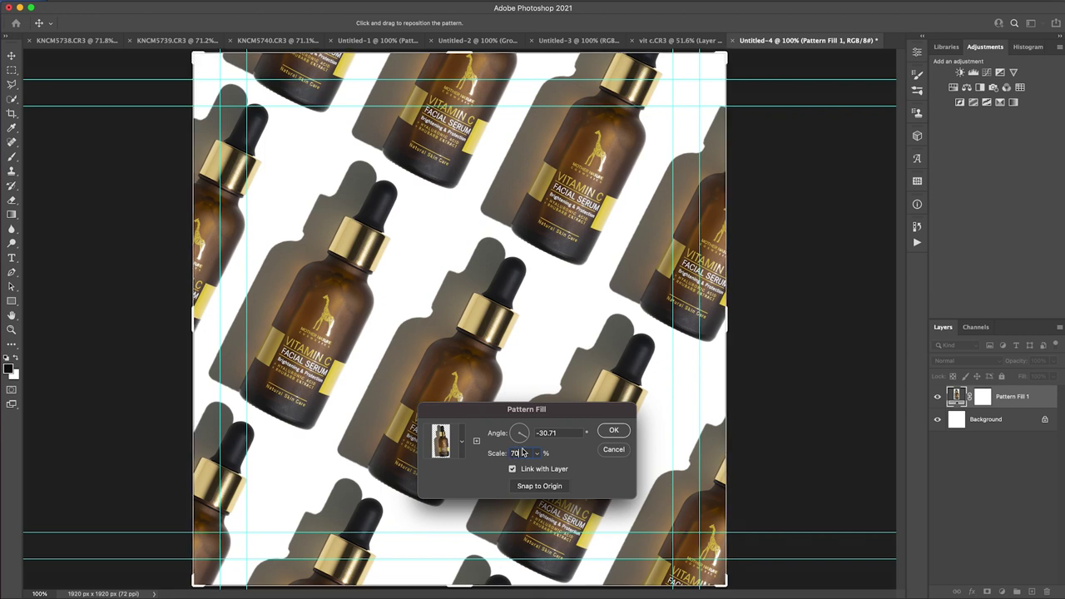
{"action": "key", "text": "Return"}
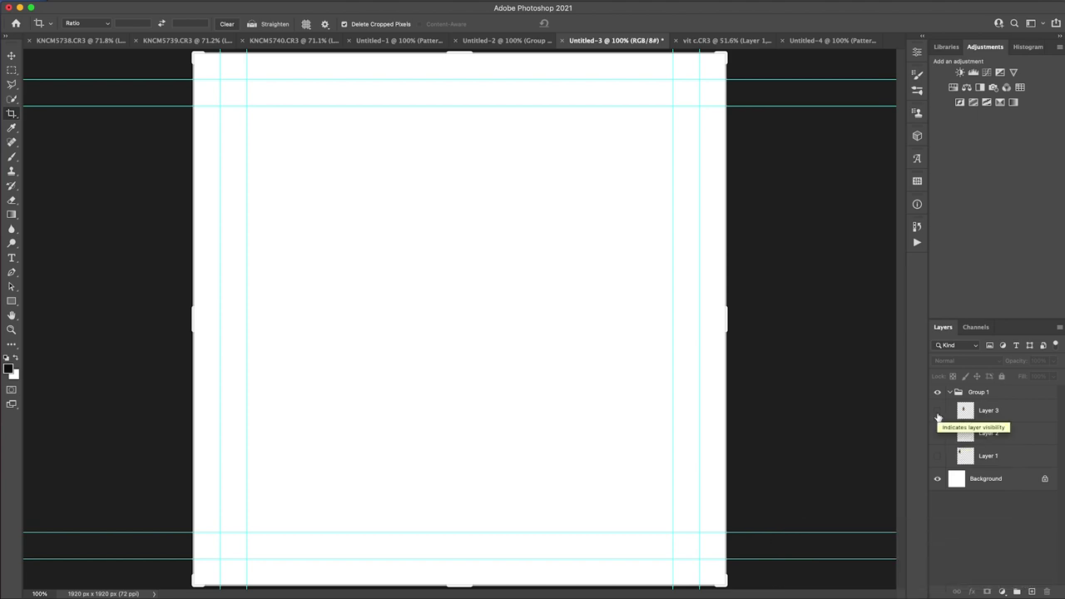
Show Layer 3, Layer 2 and Layer 1 in Group 1 of Untitled-3, and collapse the group
{"action": "left_click_drag", "start_coordinate": [937, 412], "coordinate": [939, 459]}
{"action": "left_click", "coordinate": [938, 457]}
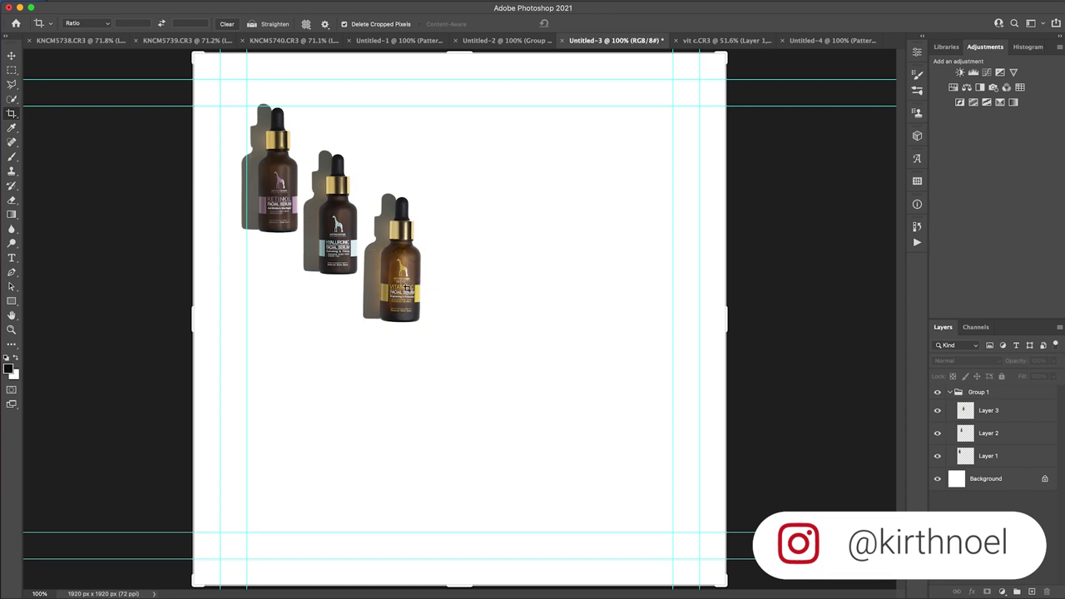
{"action": "left_click", "coordinate": [1005, 455]}
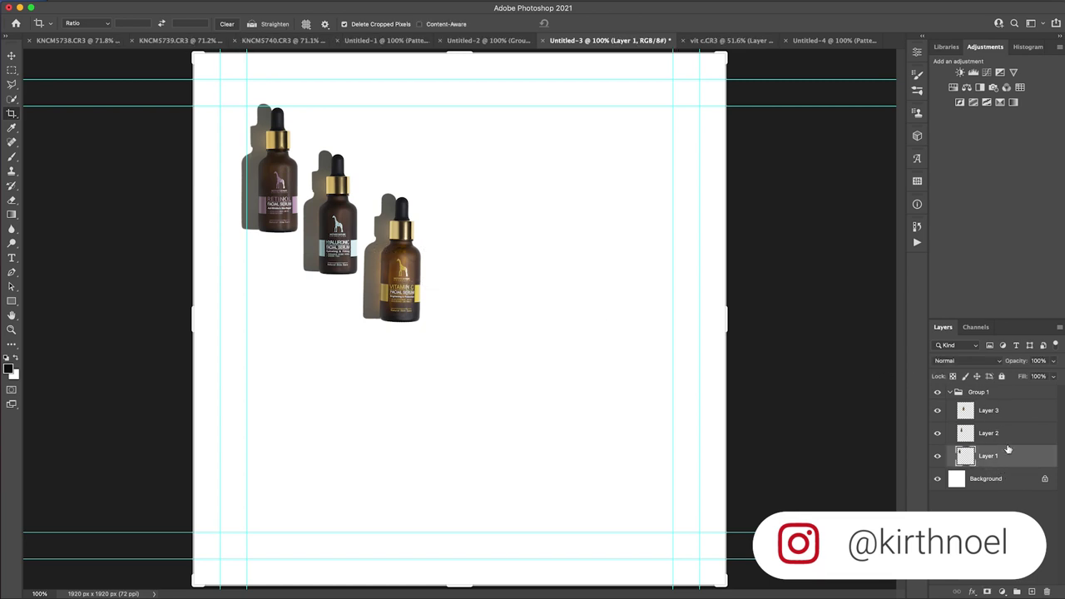
{"action": "left_click", "coordinate": [951, 393]}
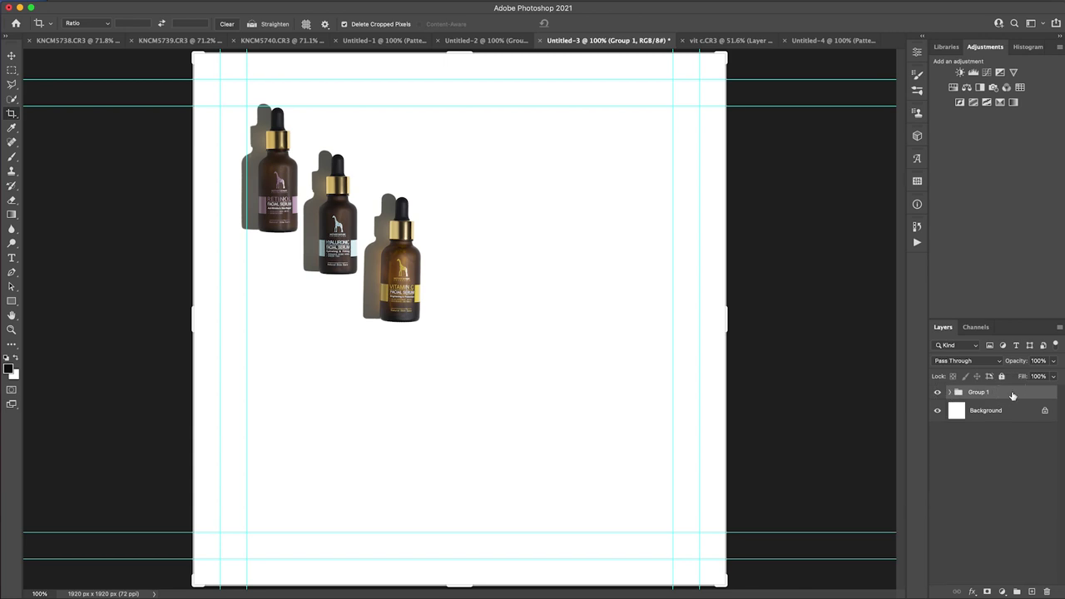
Duplicate Group 1 and place the copy of the three bottles below the original, offset slightly to the right
{"action": "key", "text": "super+j"}
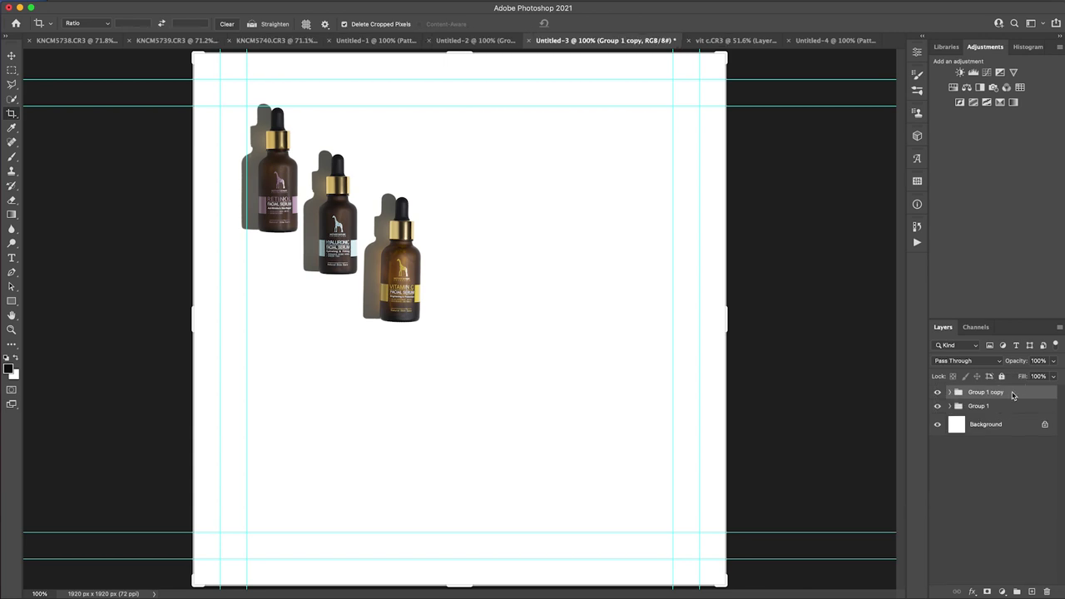
{"action": "key", "text": "v"}
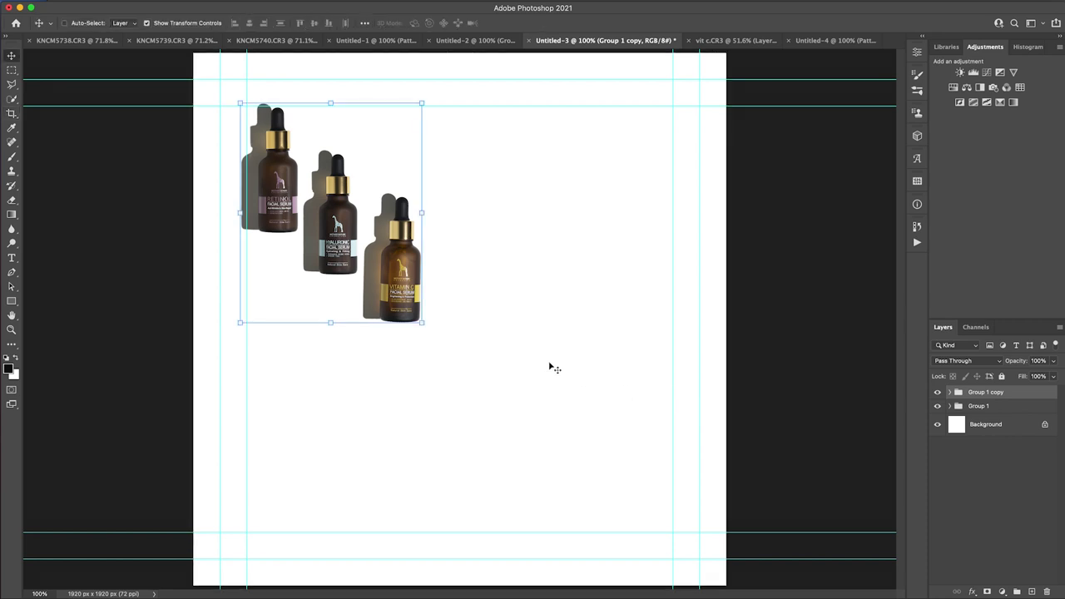
{"action": "left_click", "coordinate": [355, 249]}
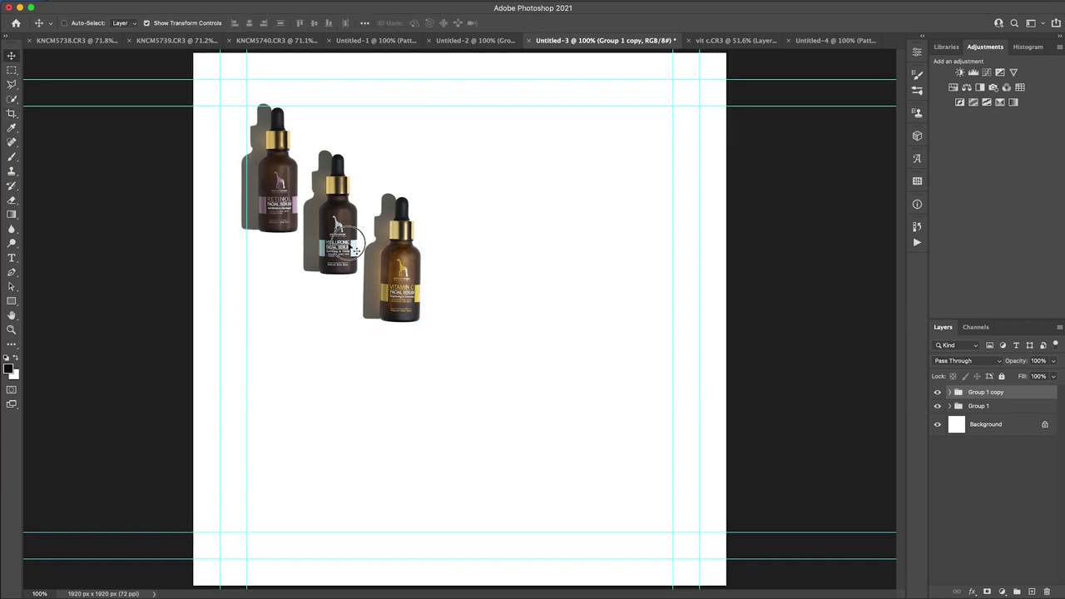
{"action": "left_click_drag", "start_coordinate": [355, 250], "coordinate": [385, 413]}
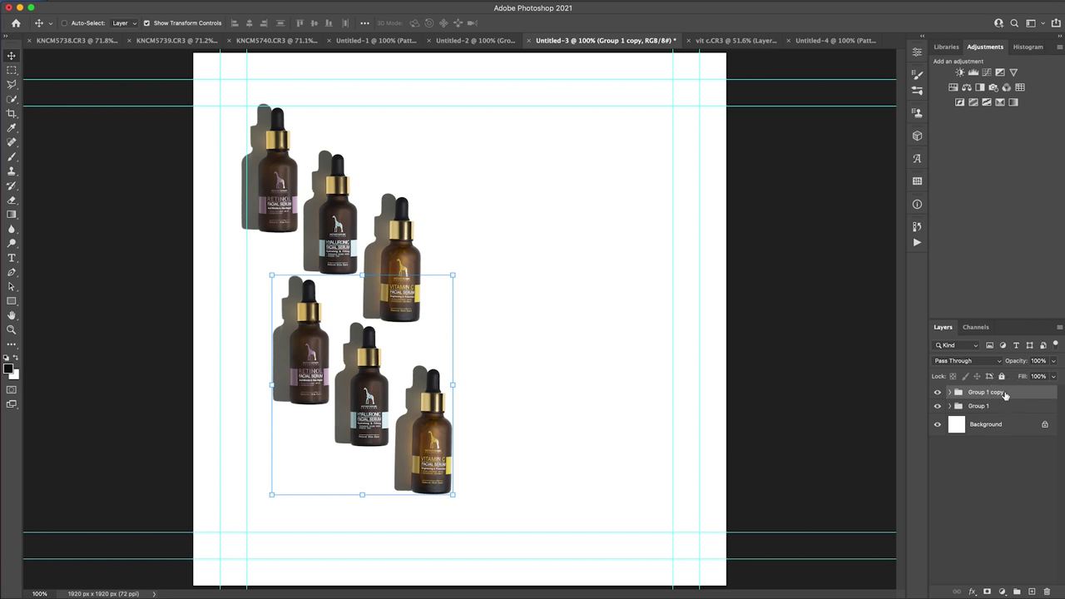
Duplicate the copied group, place it above and right of the original bottles, and move the second horizontal guide down to just below mid-canvas
{"action": "key", "text": "super+j"}
{"action": "left_click_drag", "start_coordinate": [366, 401], "coordinate": [428, 149]}
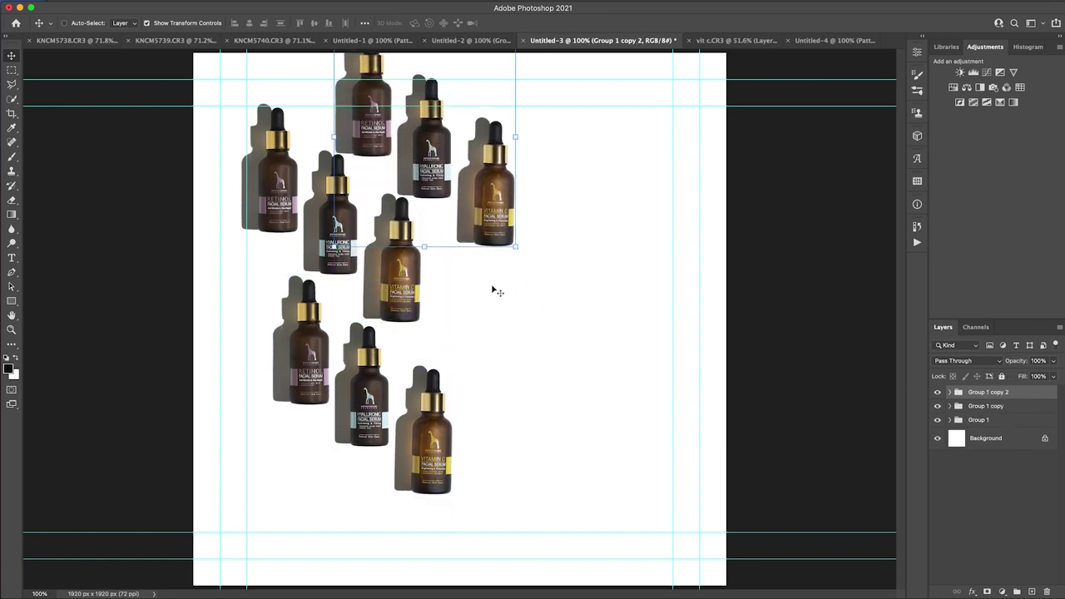
{"action": "mouse_move", "coordinate": [494, 200]}
{"action": "left_mouse_down"}
{"action": "mouse_move", "coordinate": [482, 166]}
{"action": "mouse_move", "coordinate": [490, 188]}
{"action": "left_mouse_up"}
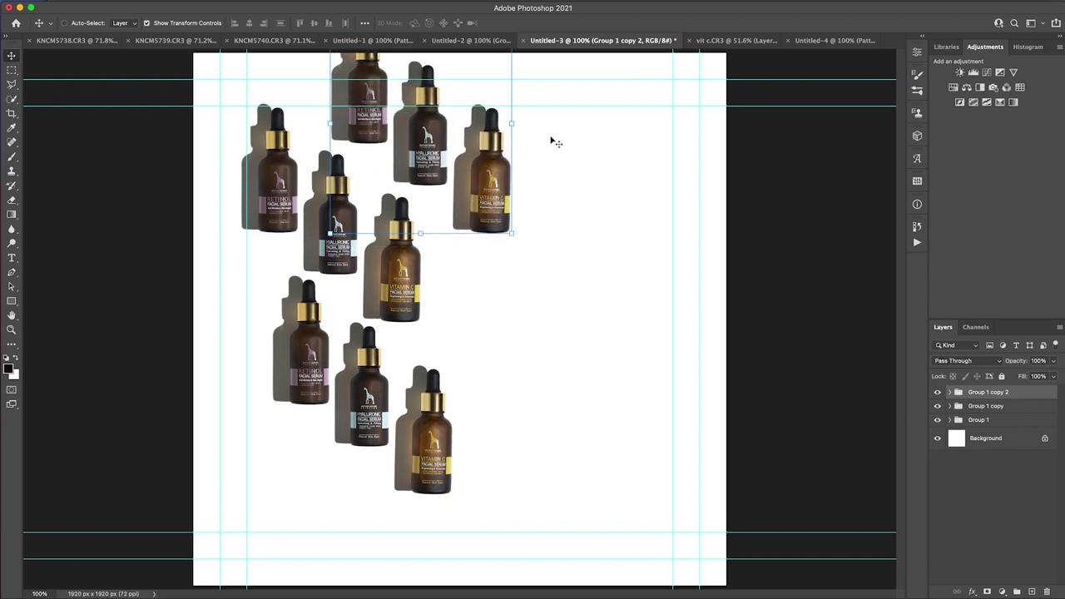
{"action": "left_click_drag", "start_coordinate": [568, 107], "coordinate": [576, 330]}
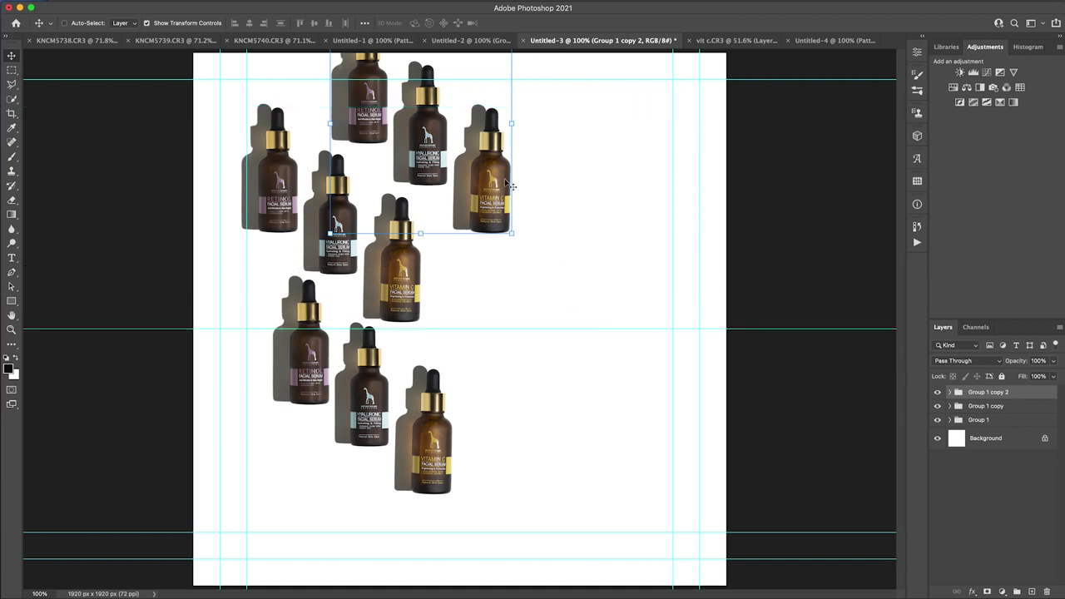
In Untitled-2, hide the Background and stamp all visible bottle groups into a new merged layer above Group 1 copy 12
{"action": "left_click", "coordinate": [468, 43]}
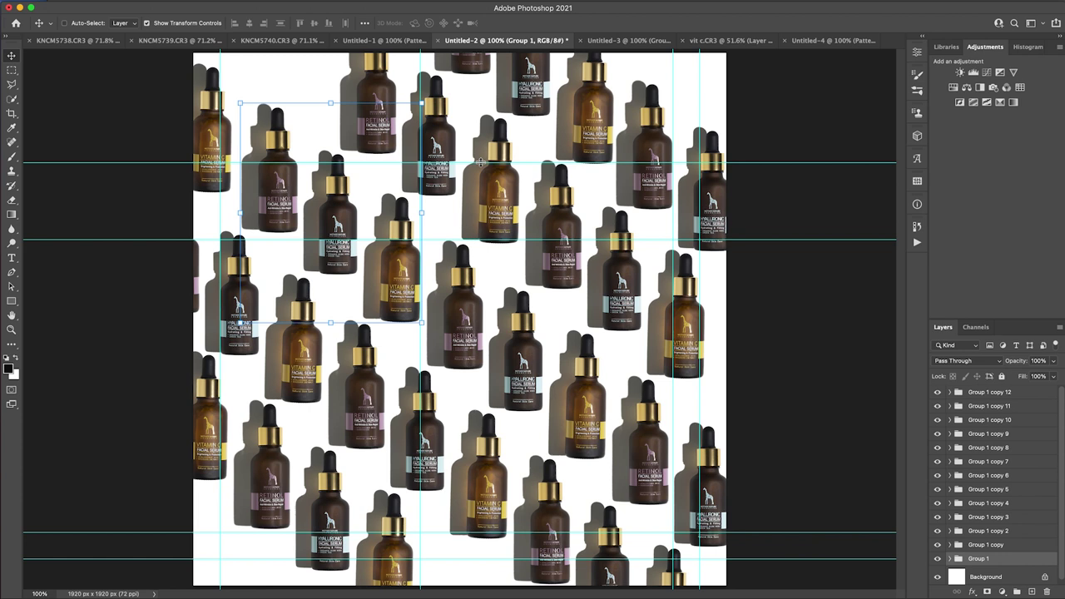
{"action": "key", "text": "alt+period"}
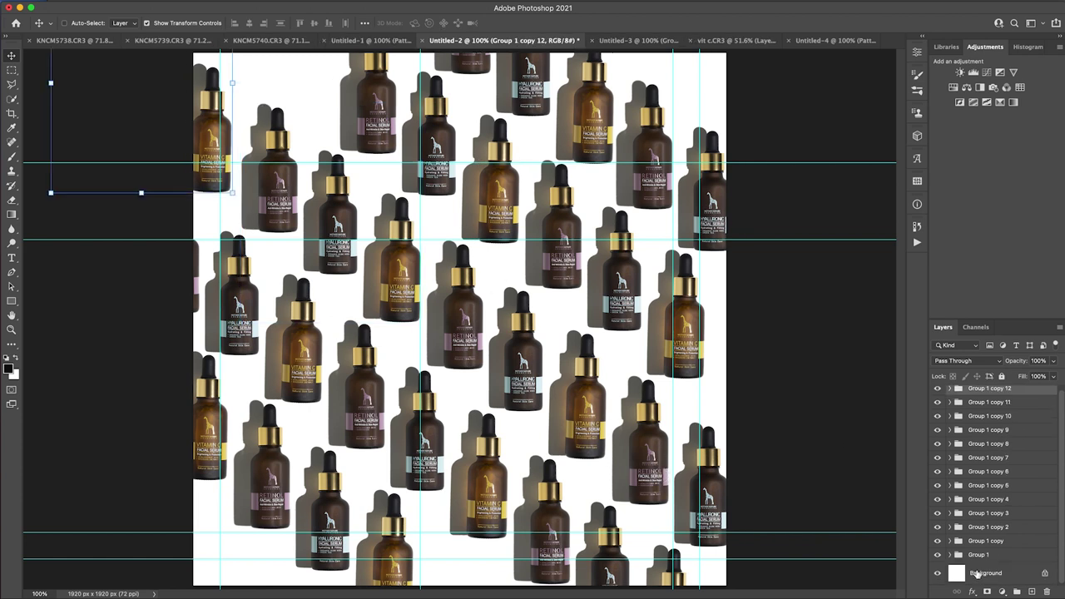
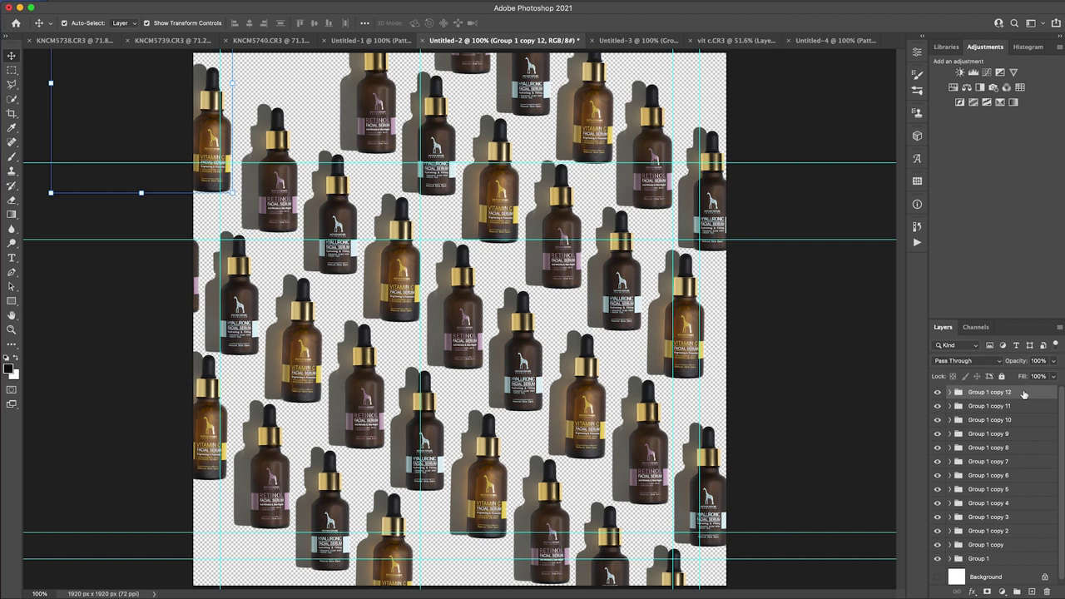
{"action": "key", "text": "alt+shift+super+e"}
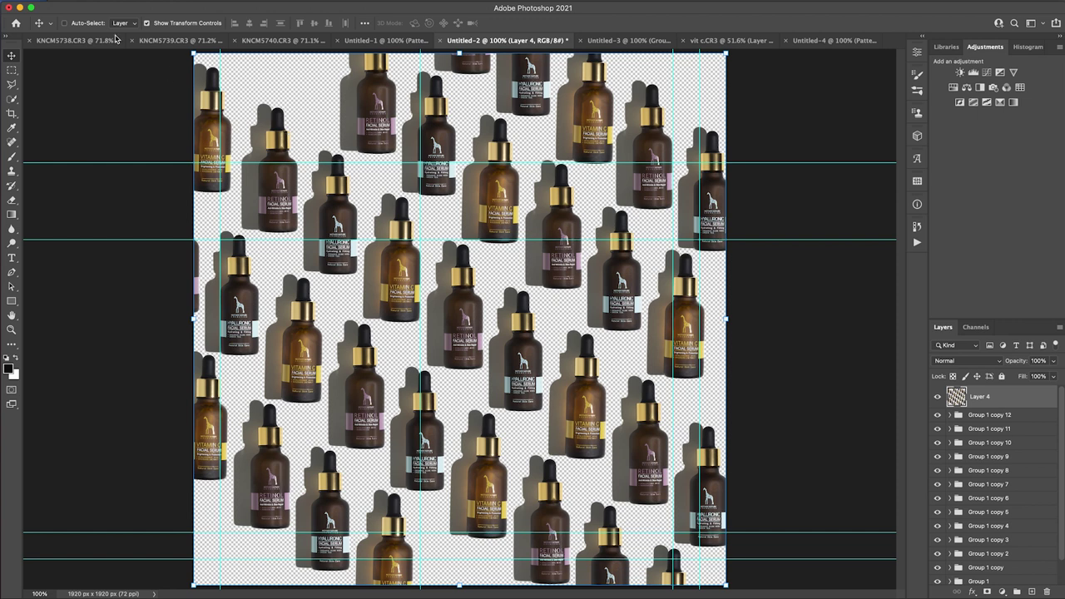
Create a white 1920 x 1920 px document at 72 ppi and duplicate Untitled-2's merged Layer 4 into it, checking the layer's visibility there
{"action": "key", "text": "super+n"}
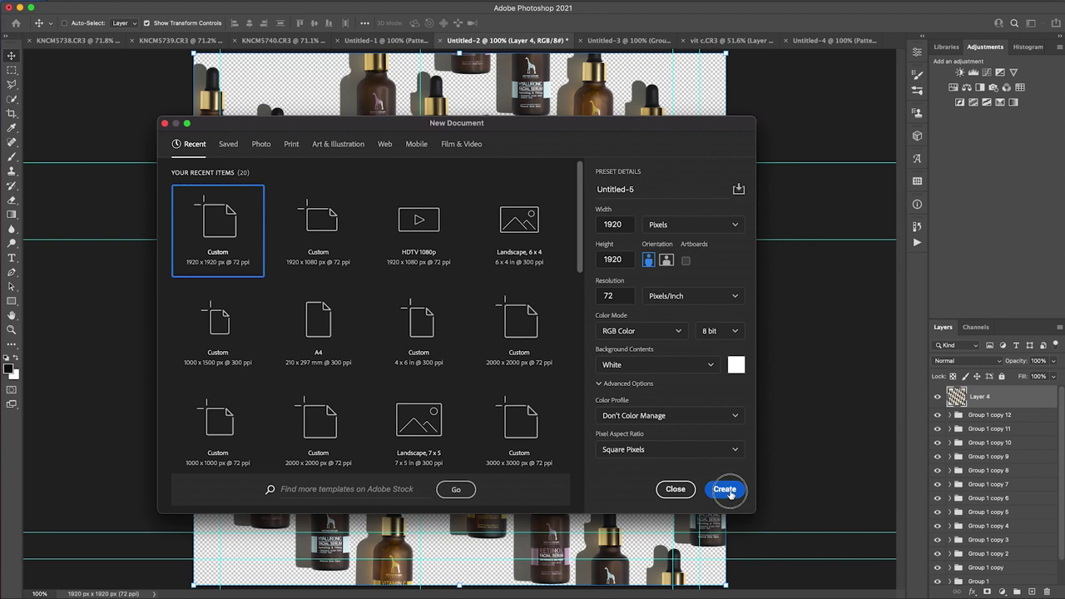
{"action": "left_click", "coordinate": [725, 489]}
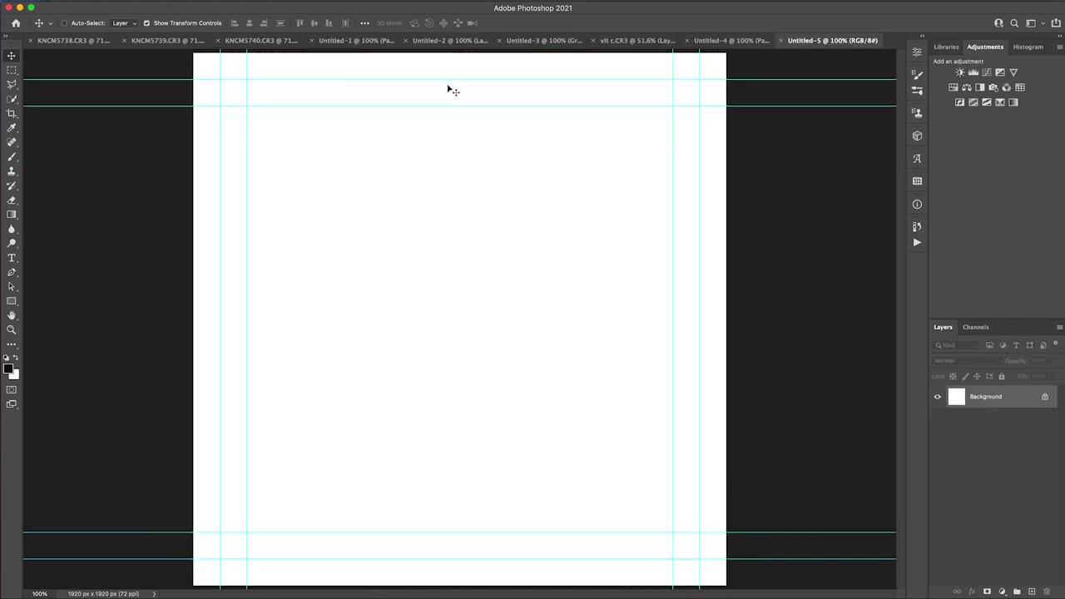
{"action": "left_click", "coordinate": [462, 45]}
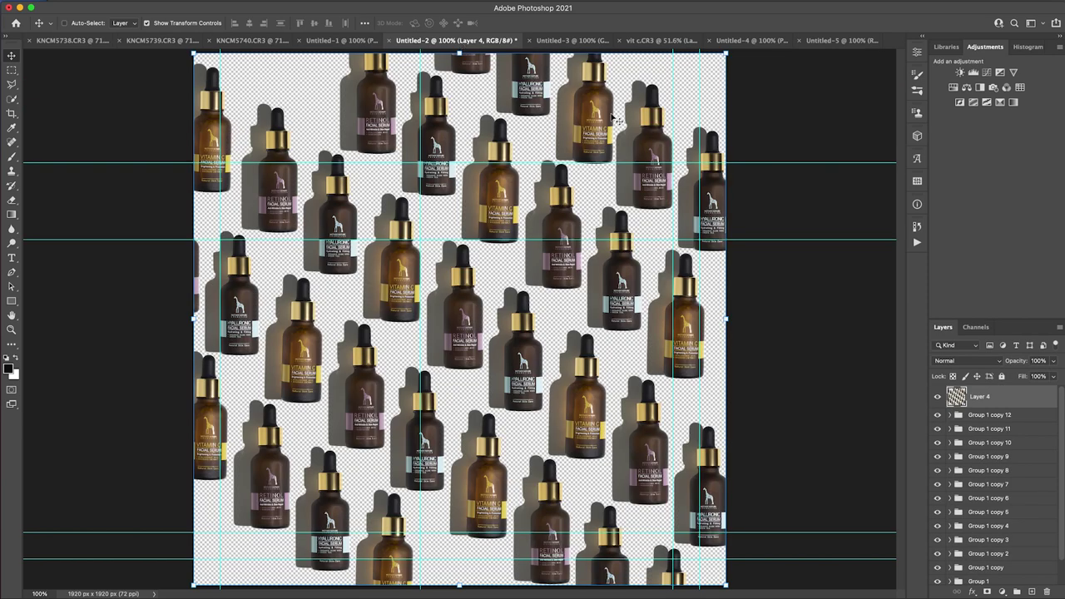
{"action": "right_click", "coordinate": [1010, 403]}
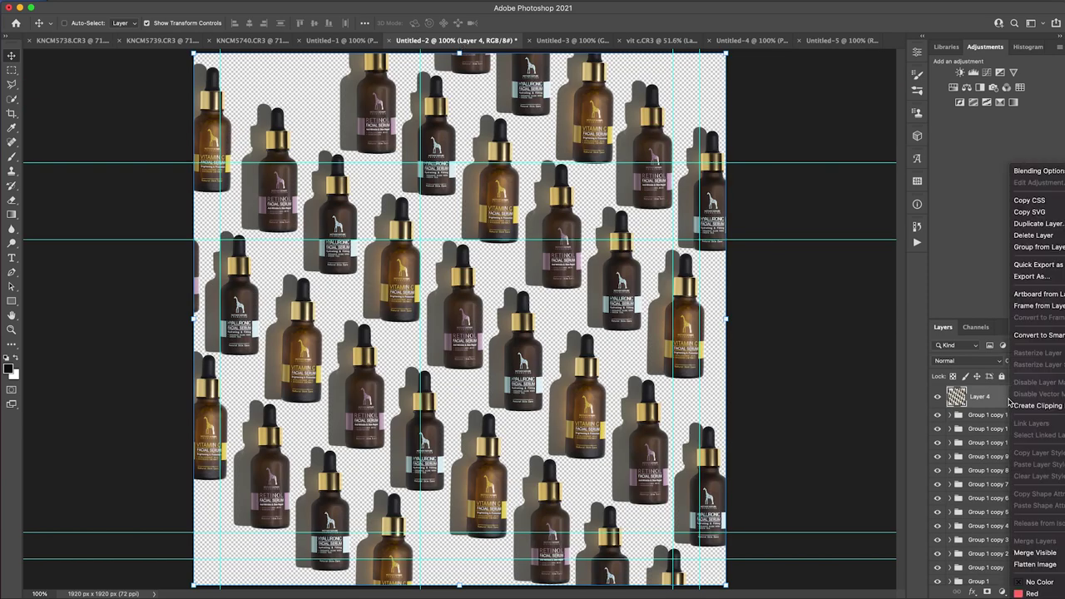
{"action": "left_click", "coordinate": [1034, 225]}
{"action": "left_click", "coordinate": [674, 350]}
{"action": "left_click", "coordinate": [630, 398]}
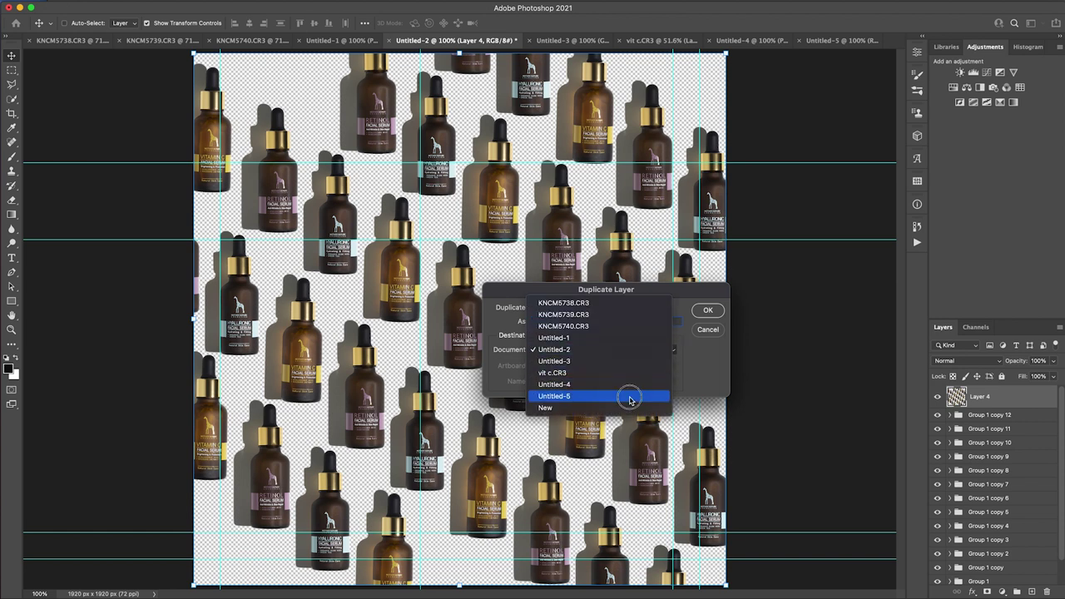
{"action": "left_click", "coordinate": [708, 310]}
{"action": "left_click", "coordinate": [840, 40]}
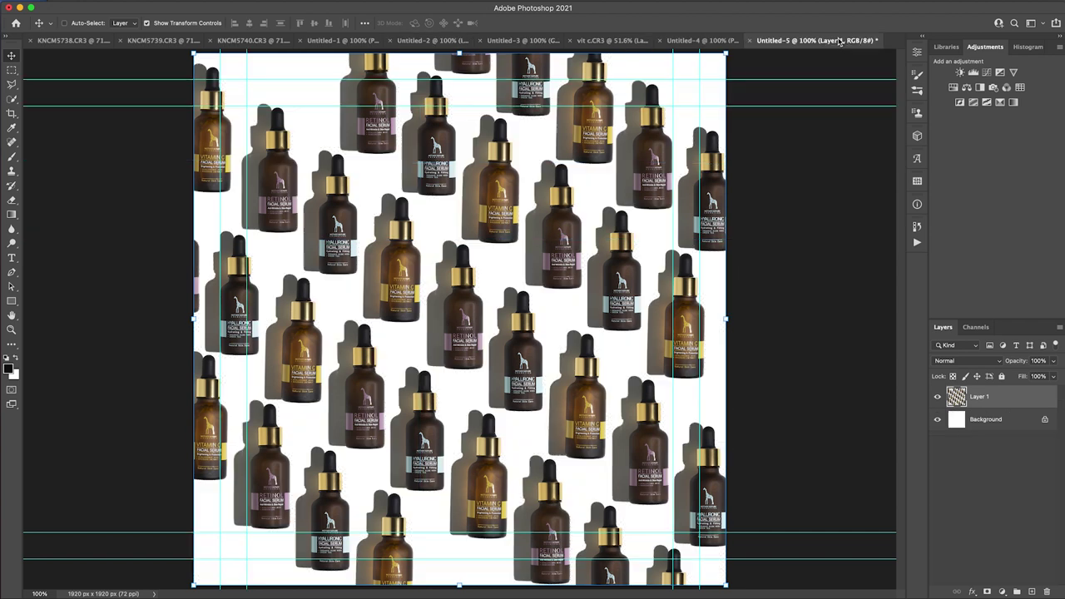
{"action": "left_click", "coordinate": [938, 398]}
{"action": "left_click", "coordinate": [938, 398]}
Enlarge the bottle pattern layer proportionally to just over twice its size and reposition it so whole bottles sit mid-canvas
{"action": "scroll", "coordinate": [620, 391], "scroll_direction": "down", "scroll_amount": 5}
{"action": "scroll", "coordinate": [618, 375], "scroll_direction": "up", "scroll_amount": 4}
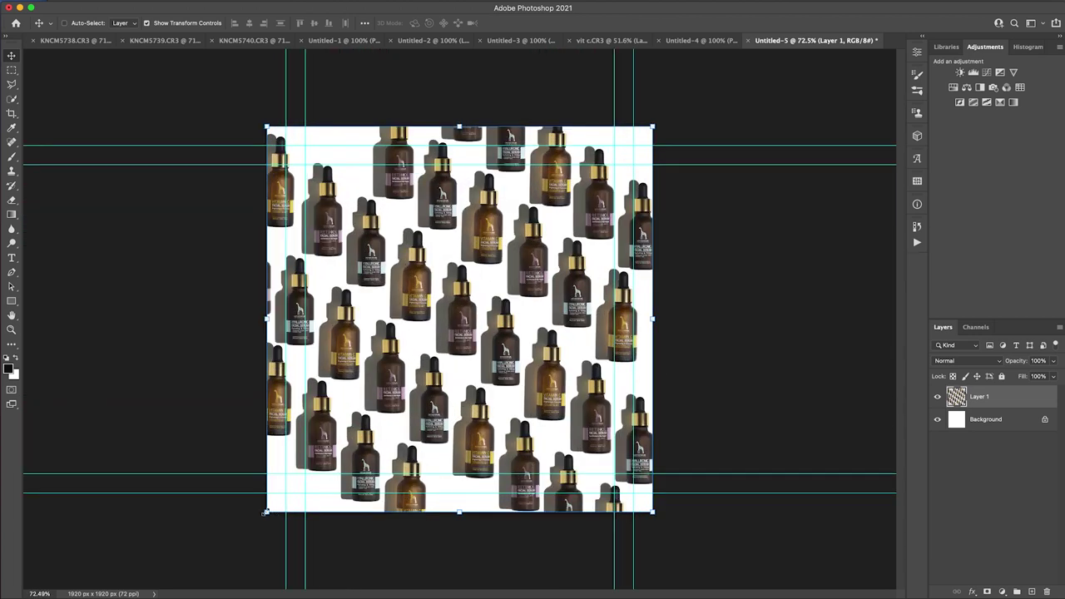
{"action": "left_click_drag", "start_coordinate": [264, 512], "coordinate": [0, 598]}
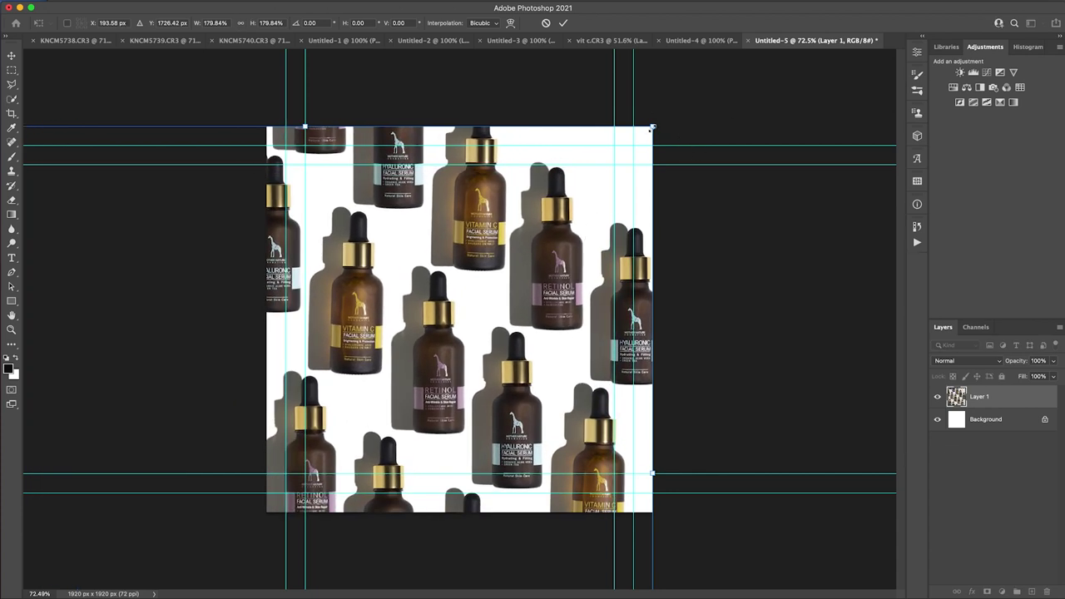
{"action": "left_click_drag", "start_coordinate": [652, 128], "coordinate": [832, 14]}
{"action": "left_click_drag", "start_coordinate": [540, 280], "coordinate": [450, 371]}
{"action": "key", "text": "Return"}
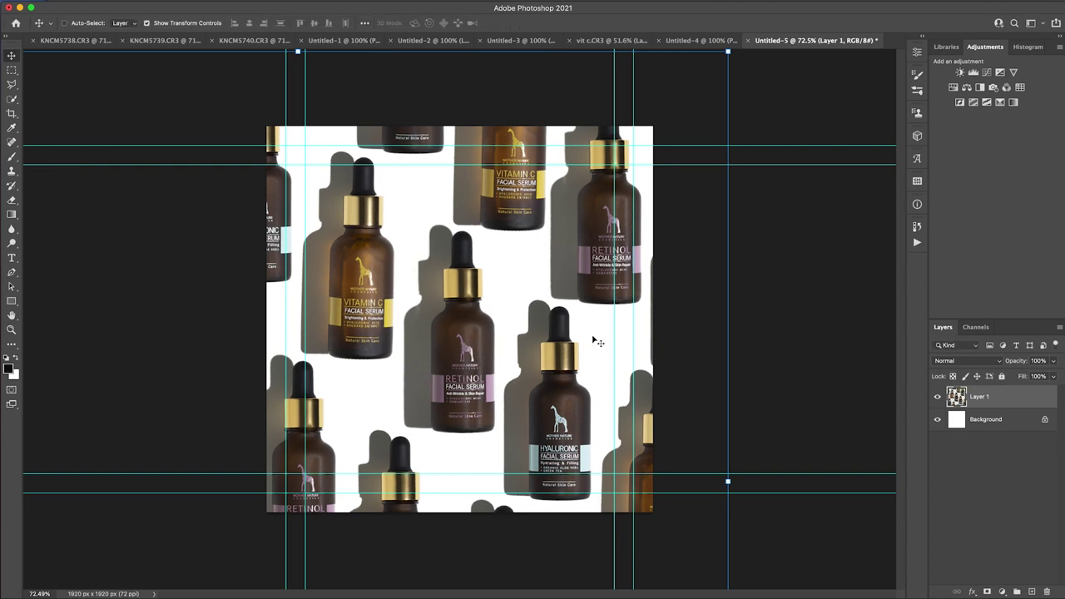
{"action": "mouse_move", "coordinate": [593, 341]}
{"action": "left_mouse_down"}
{"action": "mouse_move", "coordinate": [499, 342]}
{"action": "mouse_move", "coordinate": [576, 347]}
{"action": "left_mouse_up"}
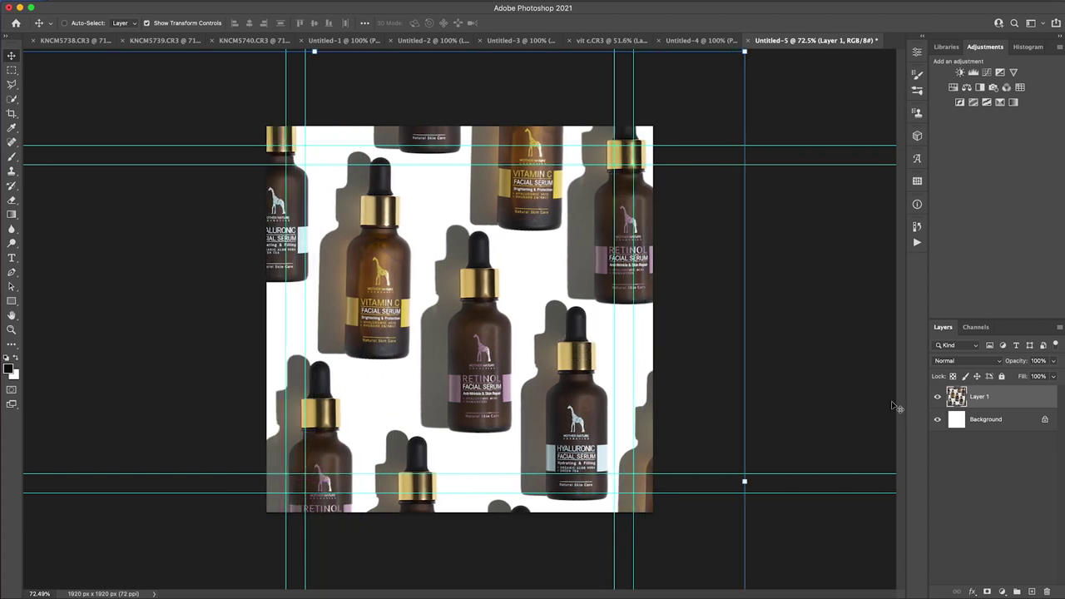
Add a light blue (#c8e2fd) Solid Color fill layer between the Background and the bottle pattern layer
{"action": "left_click", "coordinate": [992, 427]}
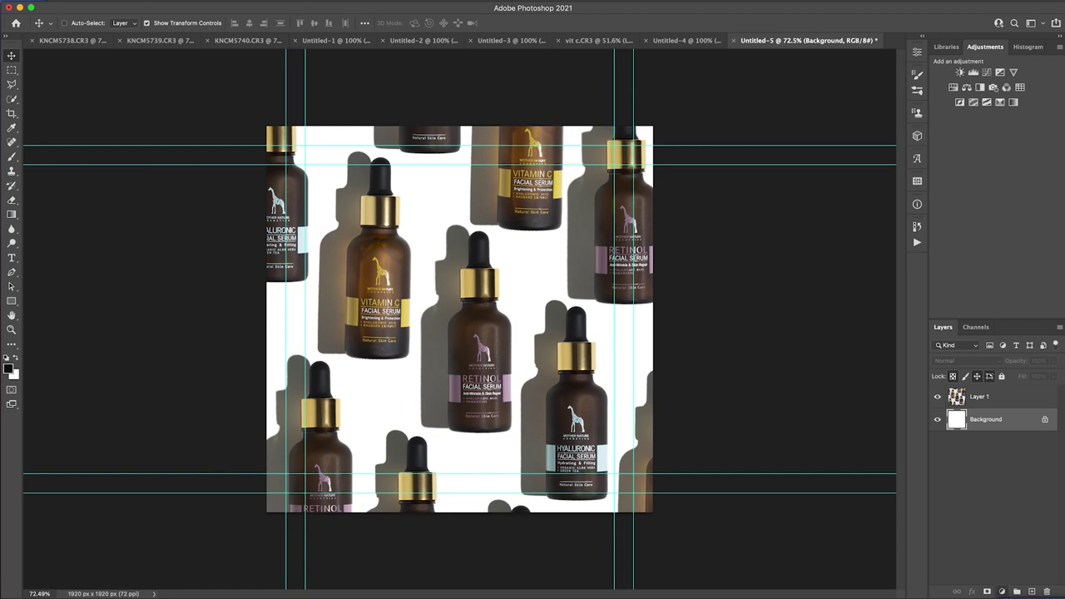
{"action": "left_click", "coordinate": [1003, 591]}
{"action": "left_click", "coordinate": [932, 409]}
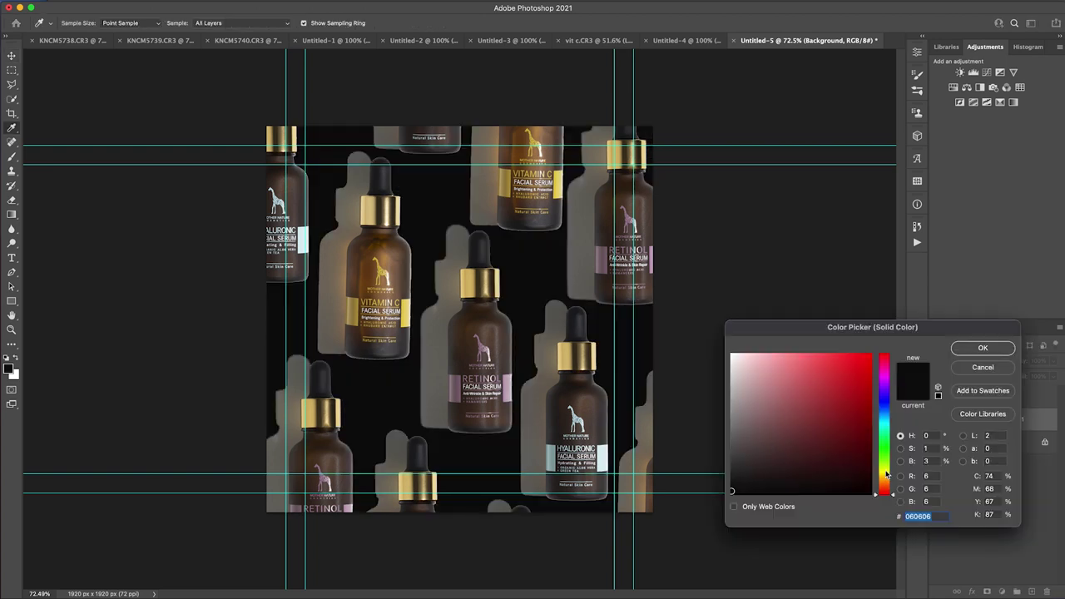
{"action": "left_click_drag", "start_coordinate": [883, 416], "coordinate": [884, 413]}
{"action": "left_click_drag", "start_coordinate": [741, 378], "coordinate": [760, 354]}
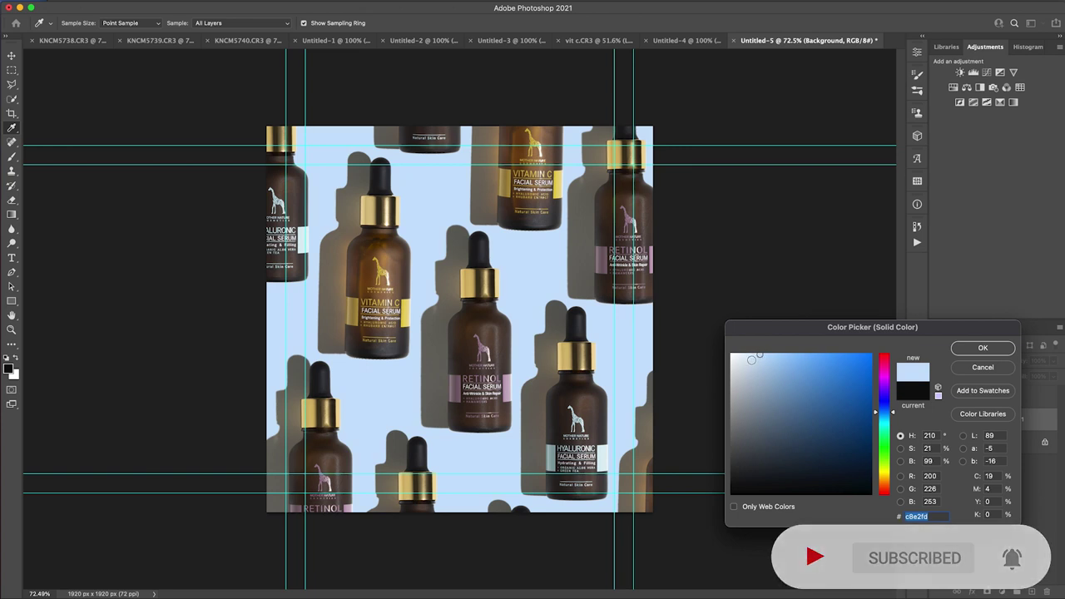
{"action": "left_click", "coordinate": [982, 348]}
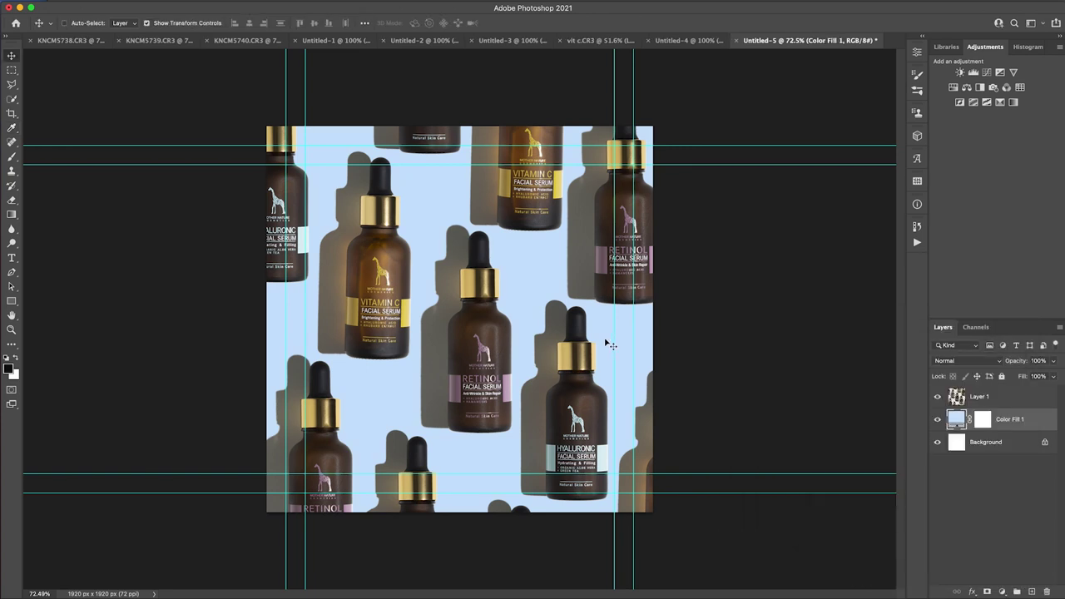